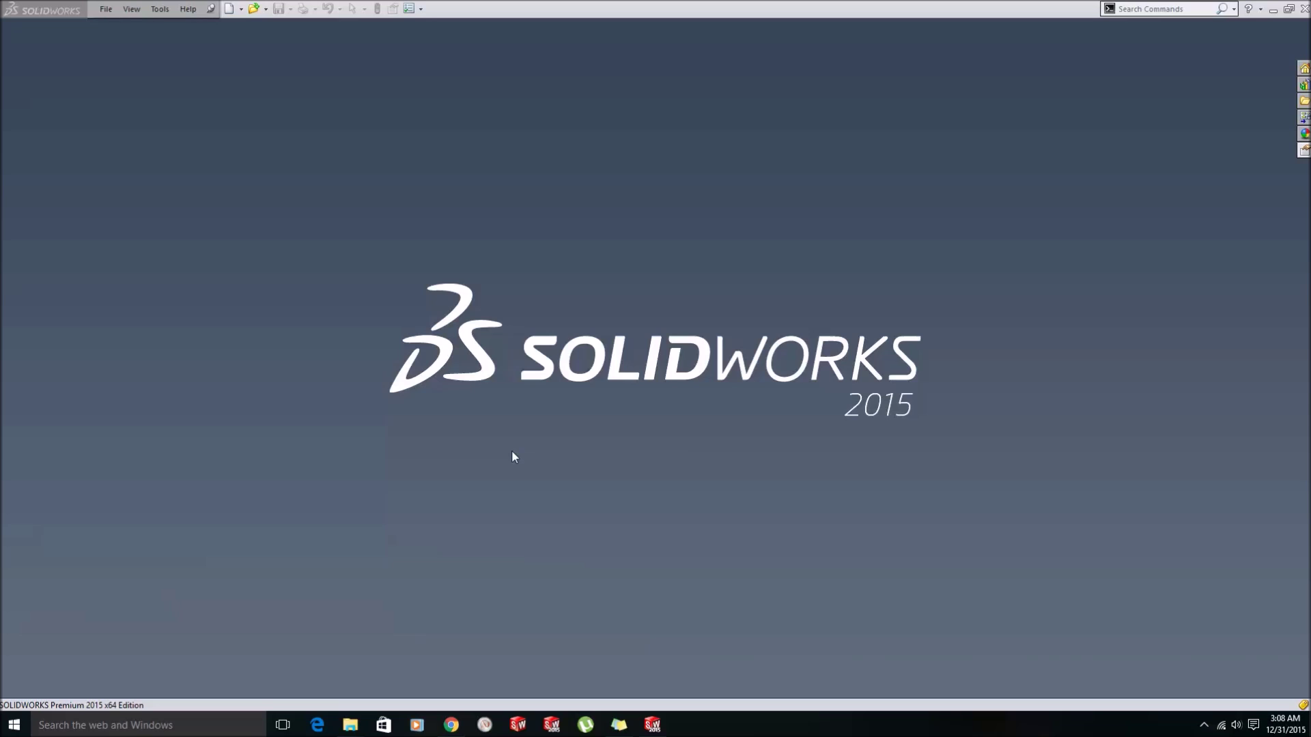
# Open the part 2016 Ford GT Body 002, which holds the car's blueprint images.
pyautogui.click(106, 9)
pyautogui.click(205, 59)
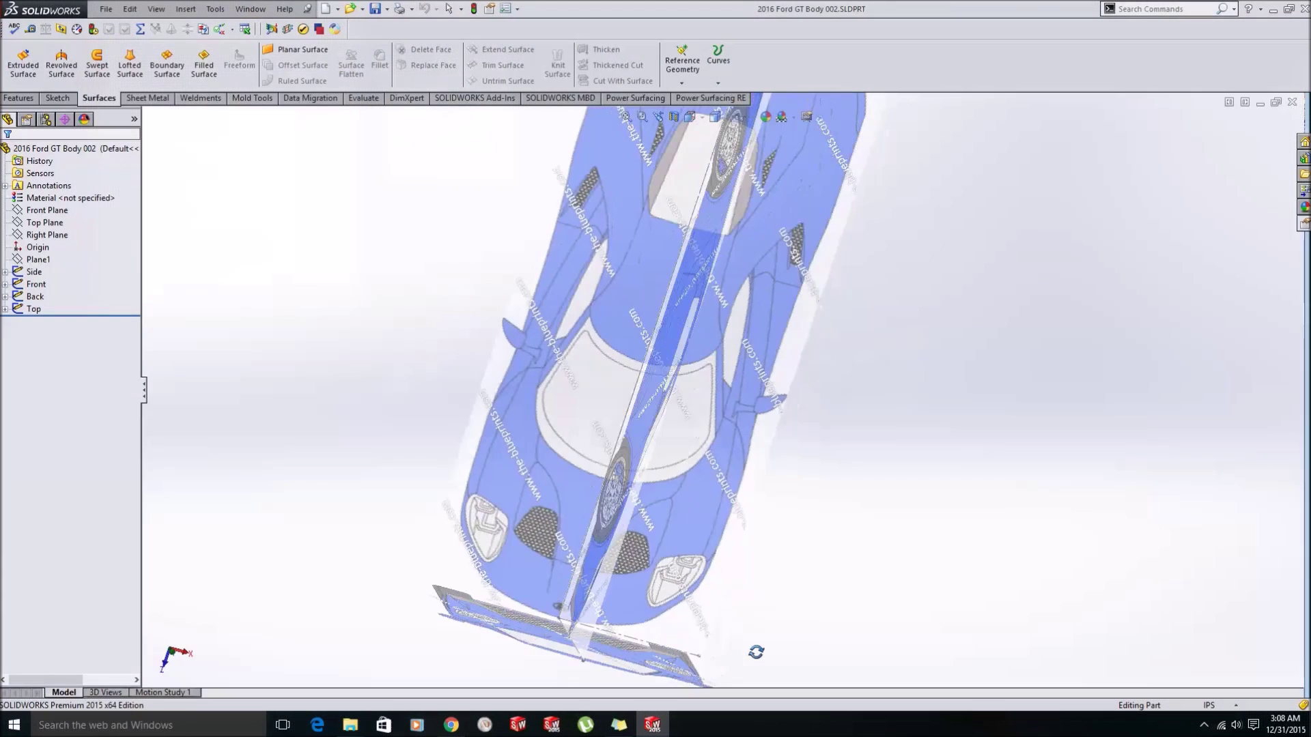
pyautogui.moveTo(757, 652); pyautogui.dragTo(738, 654, button='middle')
pyautogui.scroll(3, 672, 478)
pyautogui.moveTo(673, 478)
pyautogui.mouseDown(button='middle')
pyautogui.moveTo(588, 258)
pyautogui.moveTo(654, 404)
pyautogui.mouseUp(button='middle')
# Switch to Chrome and examine the list of car makes on the-blueprints.com.
pyautogui.click(450, 725)
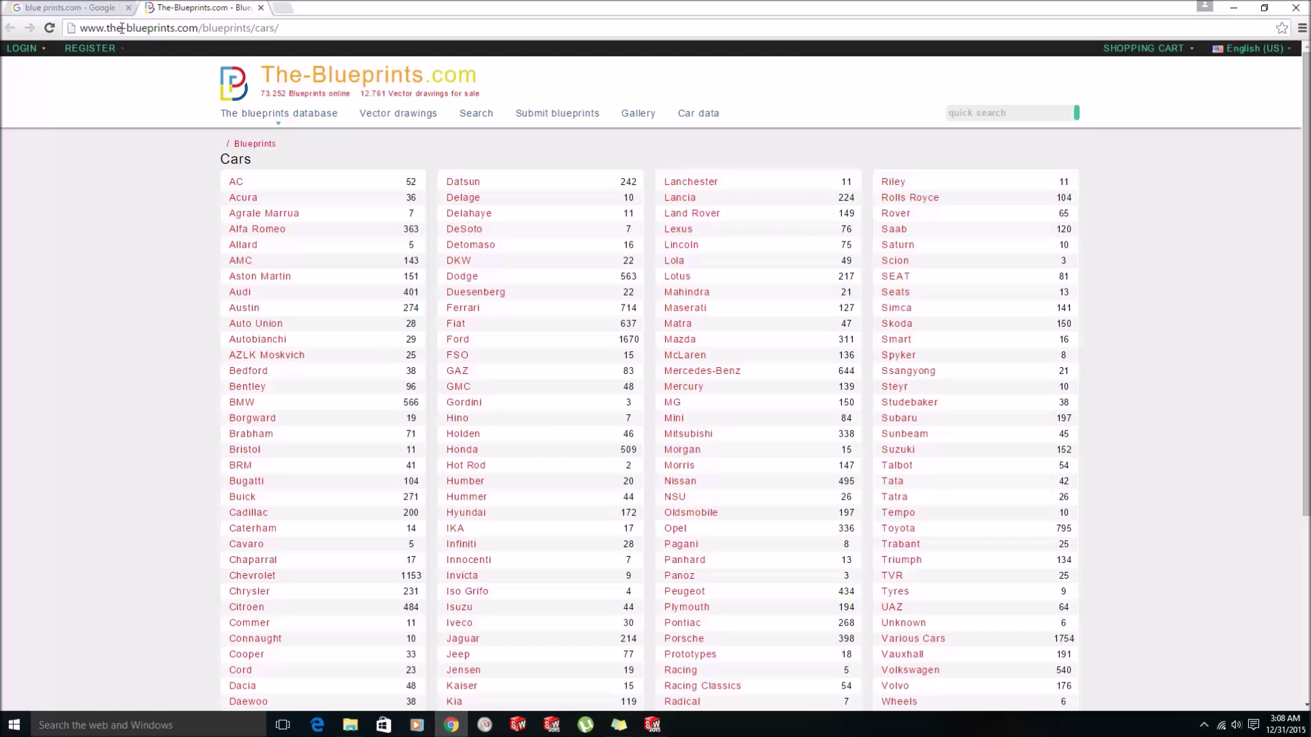
pyautogui.moveTo(104, 28); pyautogui.dragTo(287, 27)
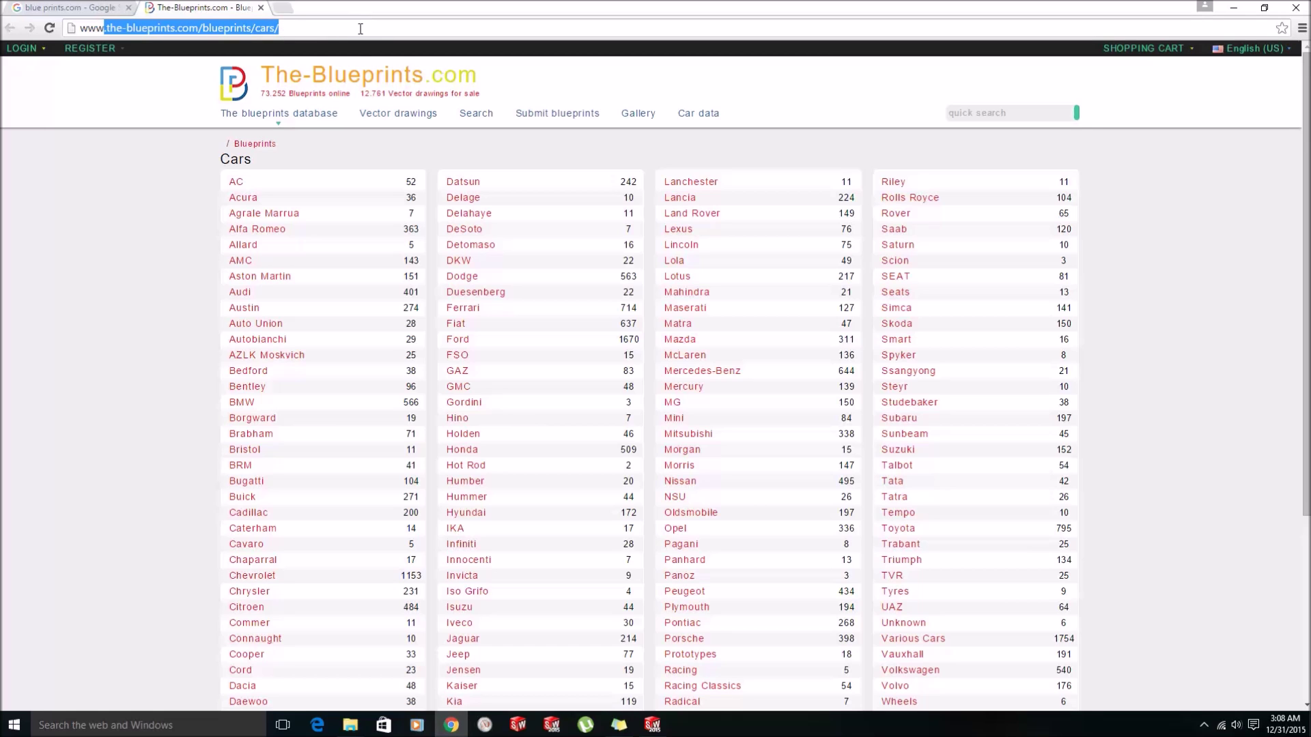
pyautogui.click(271, 300)
pyautogui.scroll(-4, 341, 409)
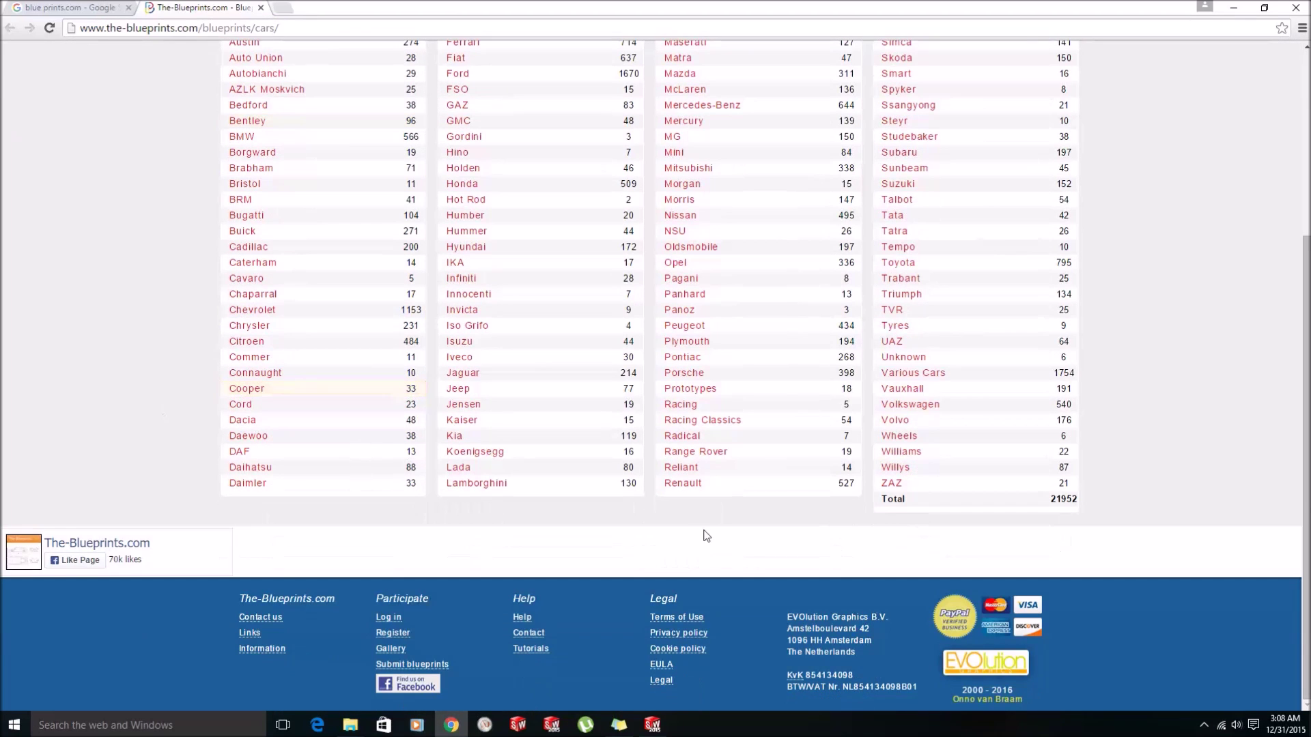
pyautogui.scroll(3, 703, 533)
pyautogui.scroll(-2, 690, 532)
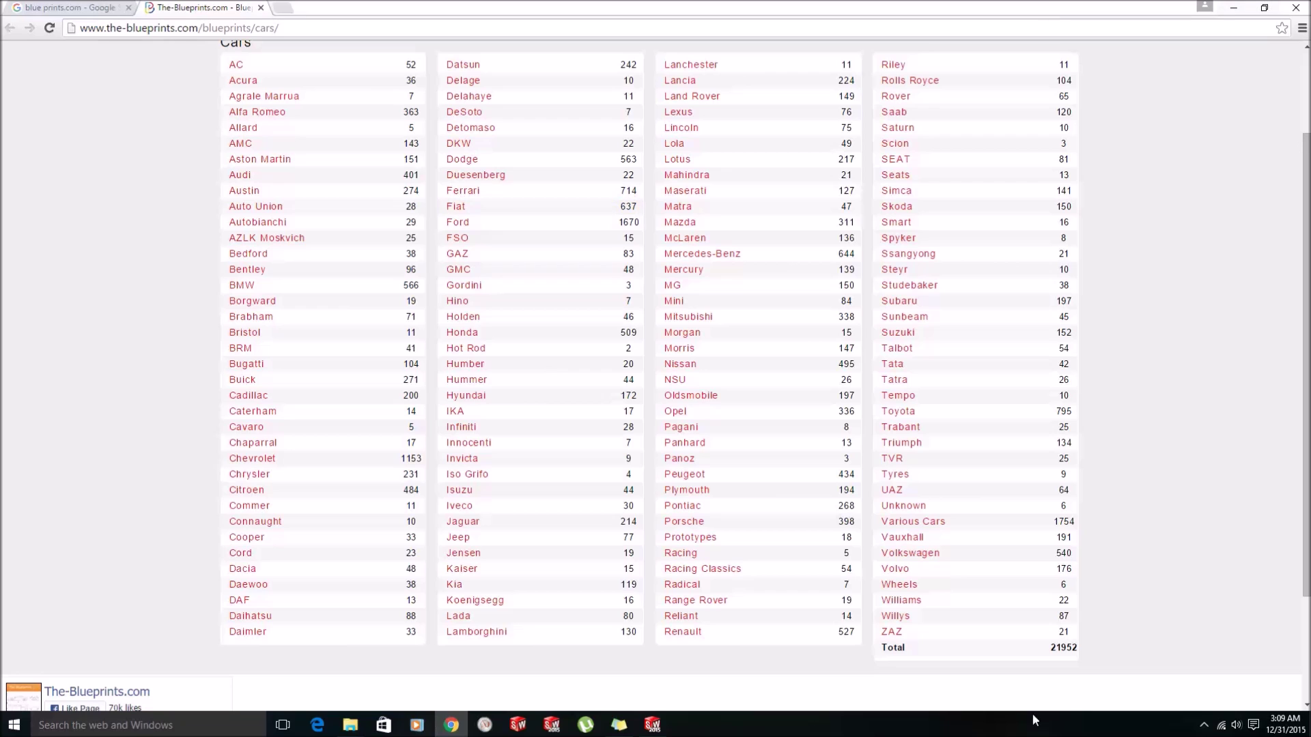
# Switch back to SOLIDWORKS and bring up the Power Surfacing commands for the Ford GT part.
pyautogui.click(657, 727)
pyautogui.moveTo(683, 560); pyautogui.dragTo(709, 523, button='middle')
pyautogui.moveTo(883, 514); pyautogui.dragTo(837, 468, button='middle')
pyautogui.click(636, 99)
pyautogui.scroll(-5, 842, 530)
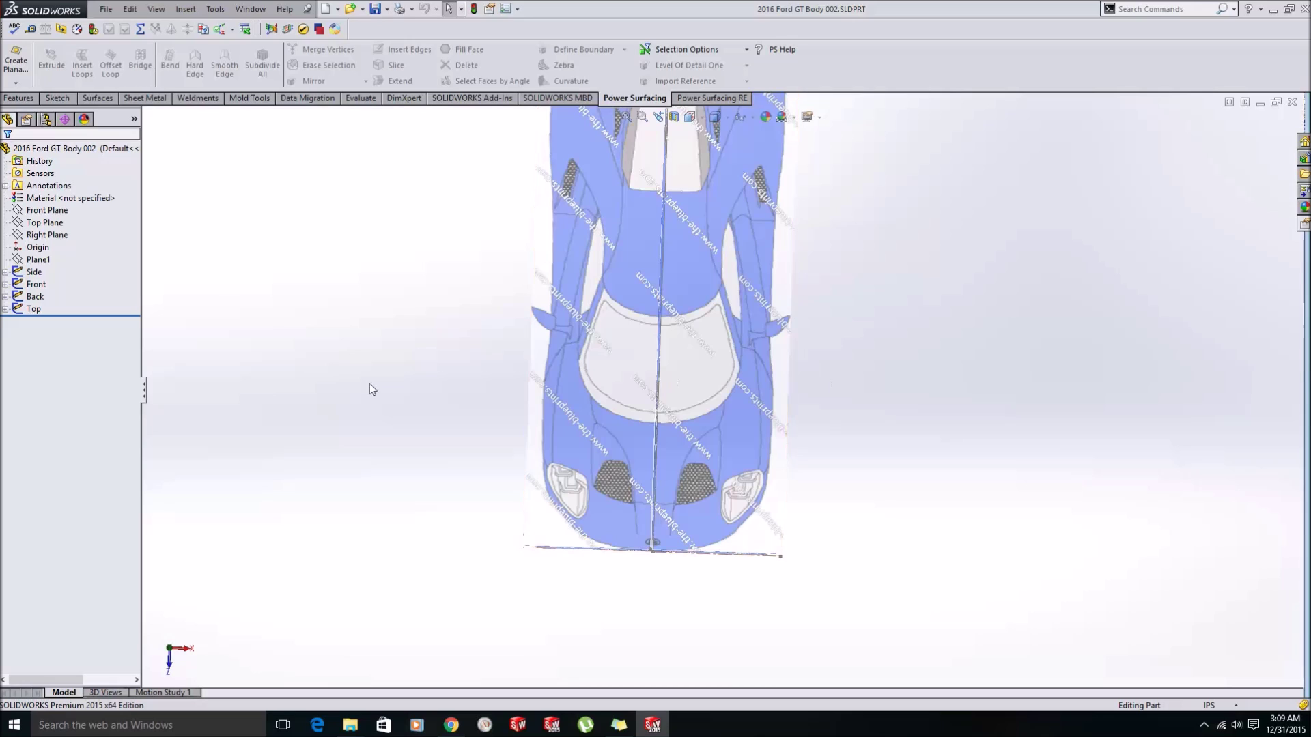
pyautogui.scroll(5, 699, 328)
pyautogui.scroll(-2, 764, 301)
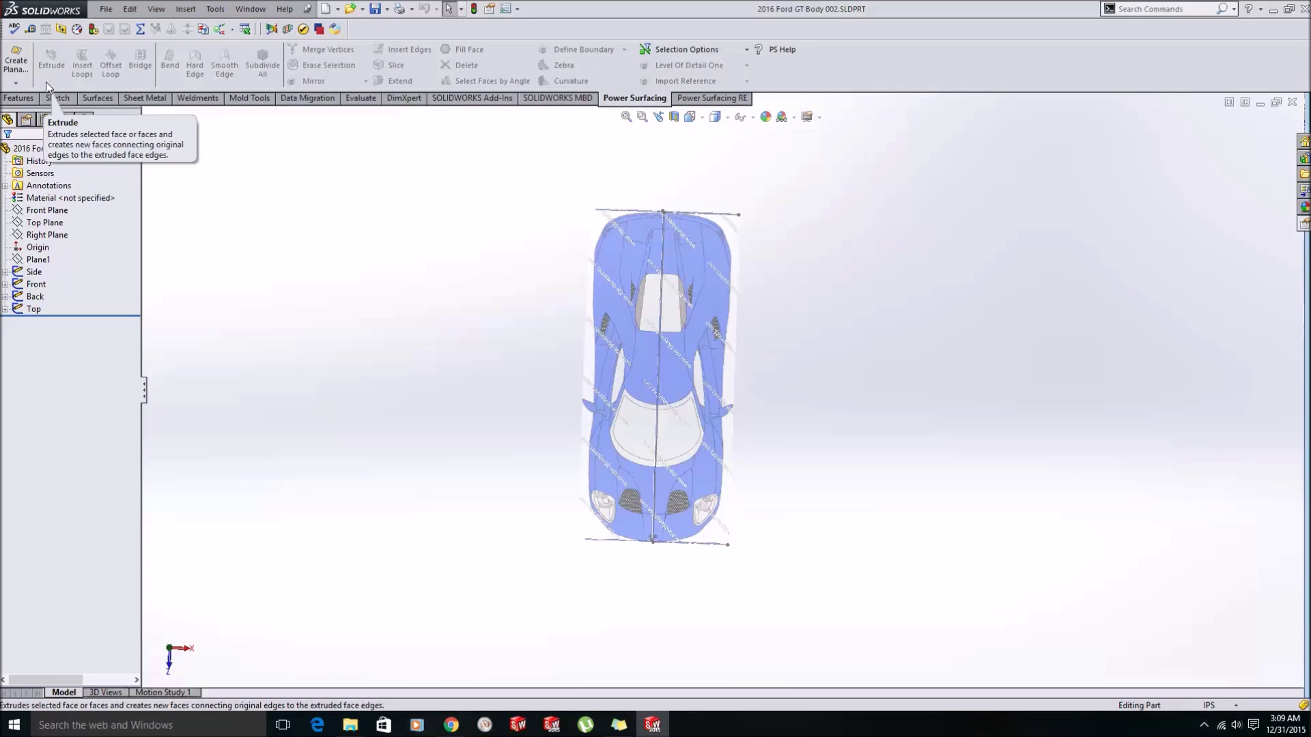
# Create a Power Surfacing planar surface at the origin, at the nose of the car.
pyautogui.moveTo(752, 448); pyautogui.dragTo(670, 585, button='middle')
pyautogui.scroll(-3, 722, 544)
pyautogui.scroll(-1, 671, 584)
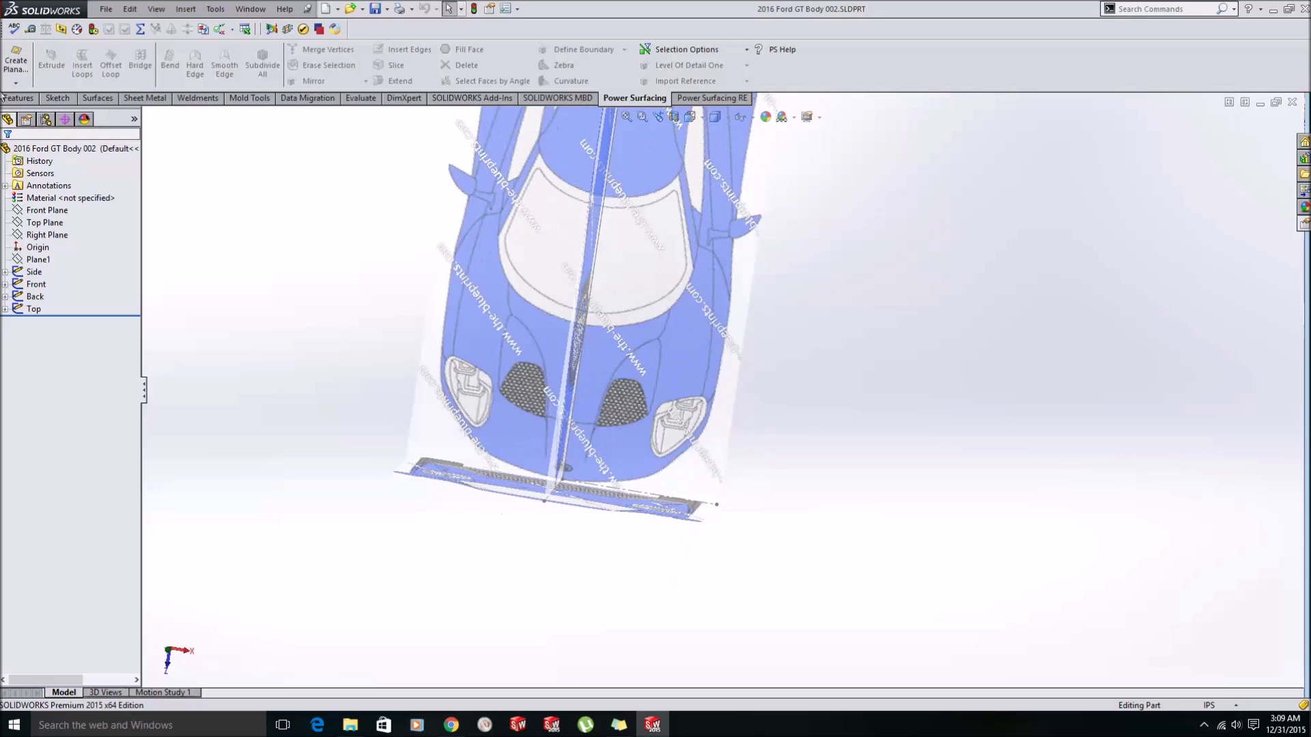
pyautogui.click(16, 83)
pyautogui.click(11, 139)
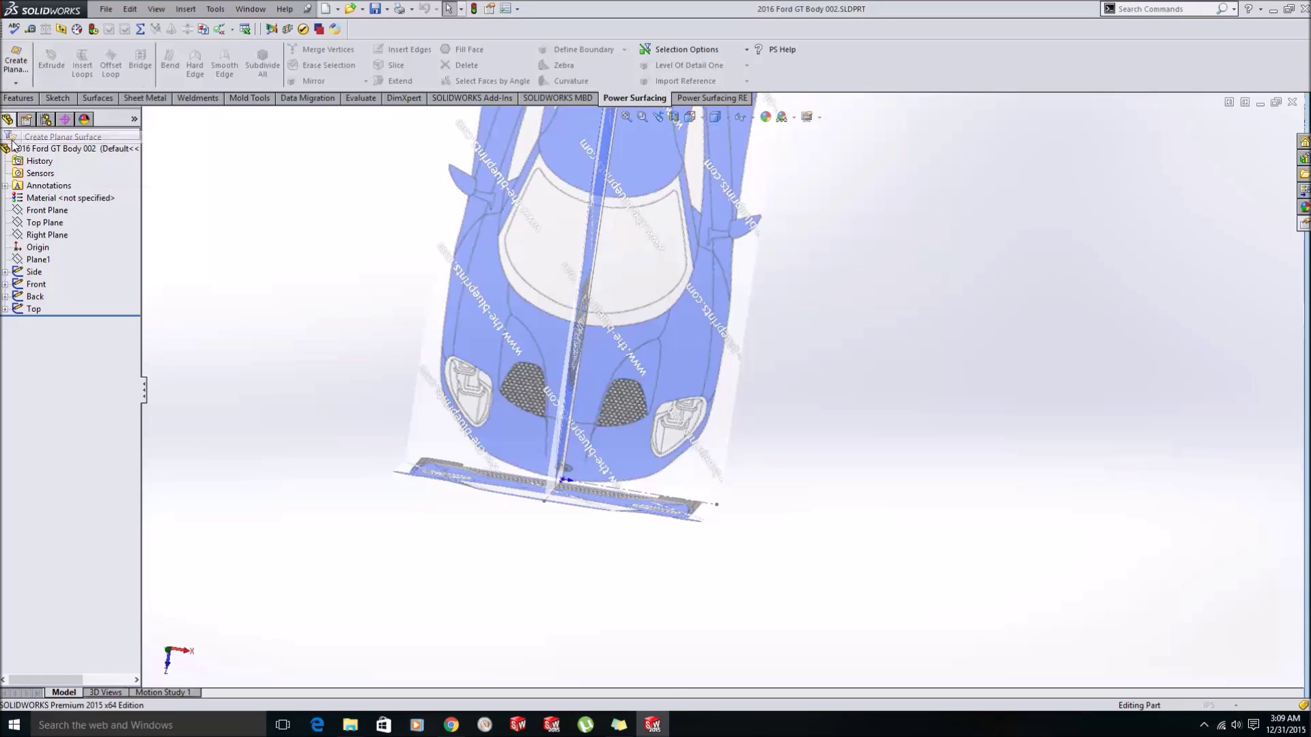
pyautogui.press('Return')
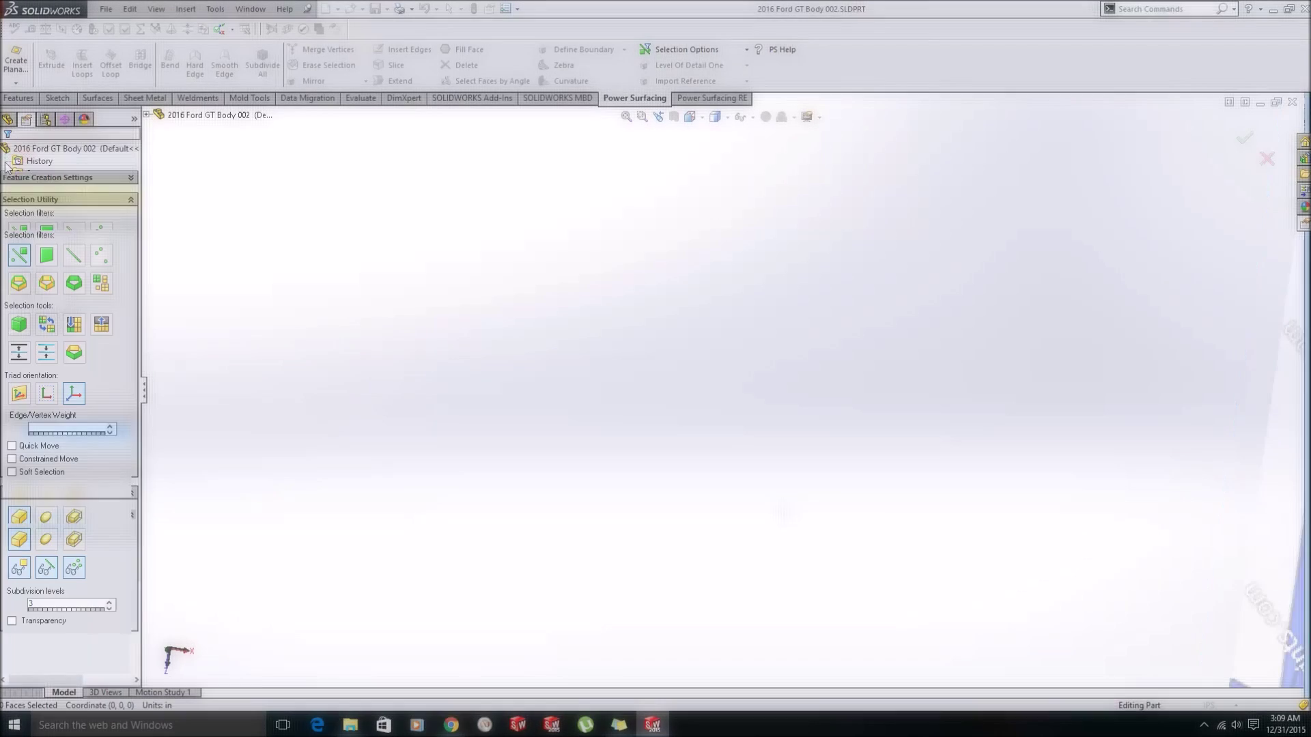
pyautogui.scroll(5, 797, 570)
pyautogui.scroll(-2, 830, 505)
pyautogui.moveTo(828, 501); pyautogui.dragTo(836, 536, button='middle')
pyautogui.scroll(-5, 846, 495)
pyautogui.scroll(-2, 792, 428)
pyautogui.moveTo(791, 428); pyautogui.dragTo(790, 394, button='middle')
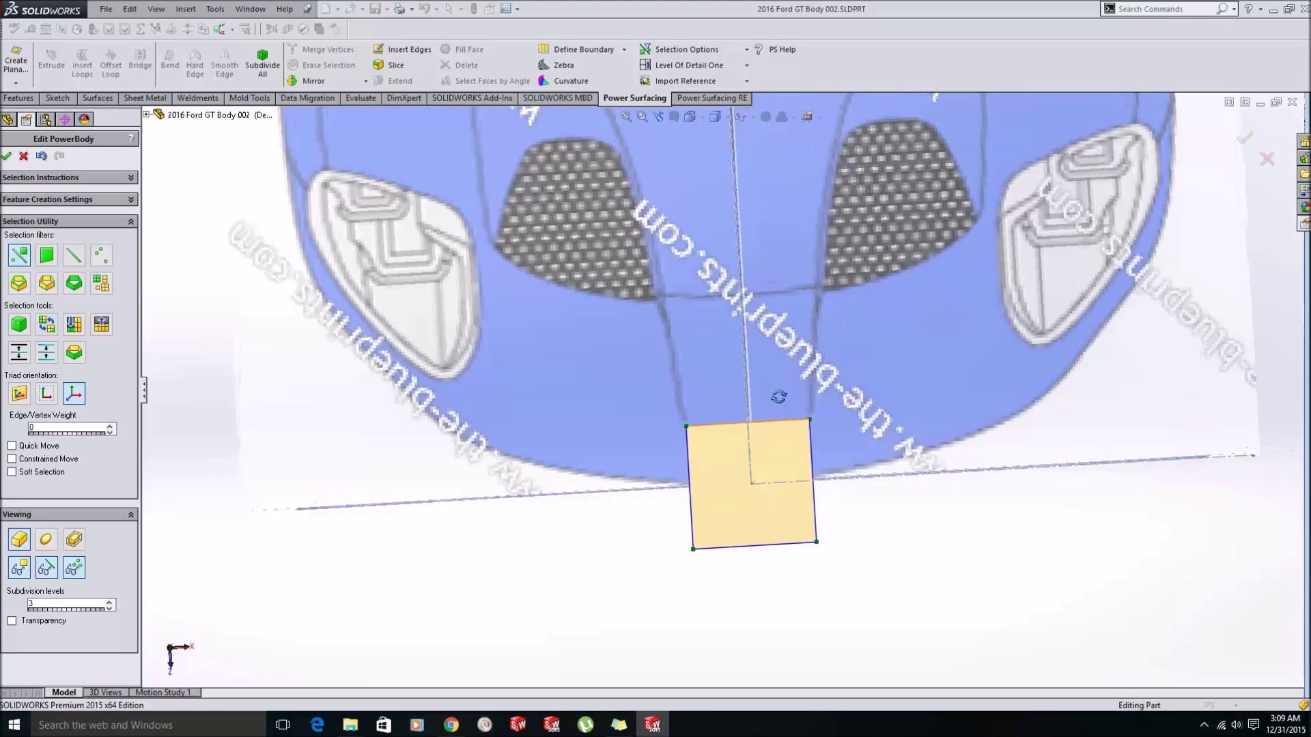
# Move the planar face onto the hood beside the centerline, to about X 1.89 to 11.89 in and Z -10.98 to -0.98 in.
pyautogui.hotkey('ctrl', '5')
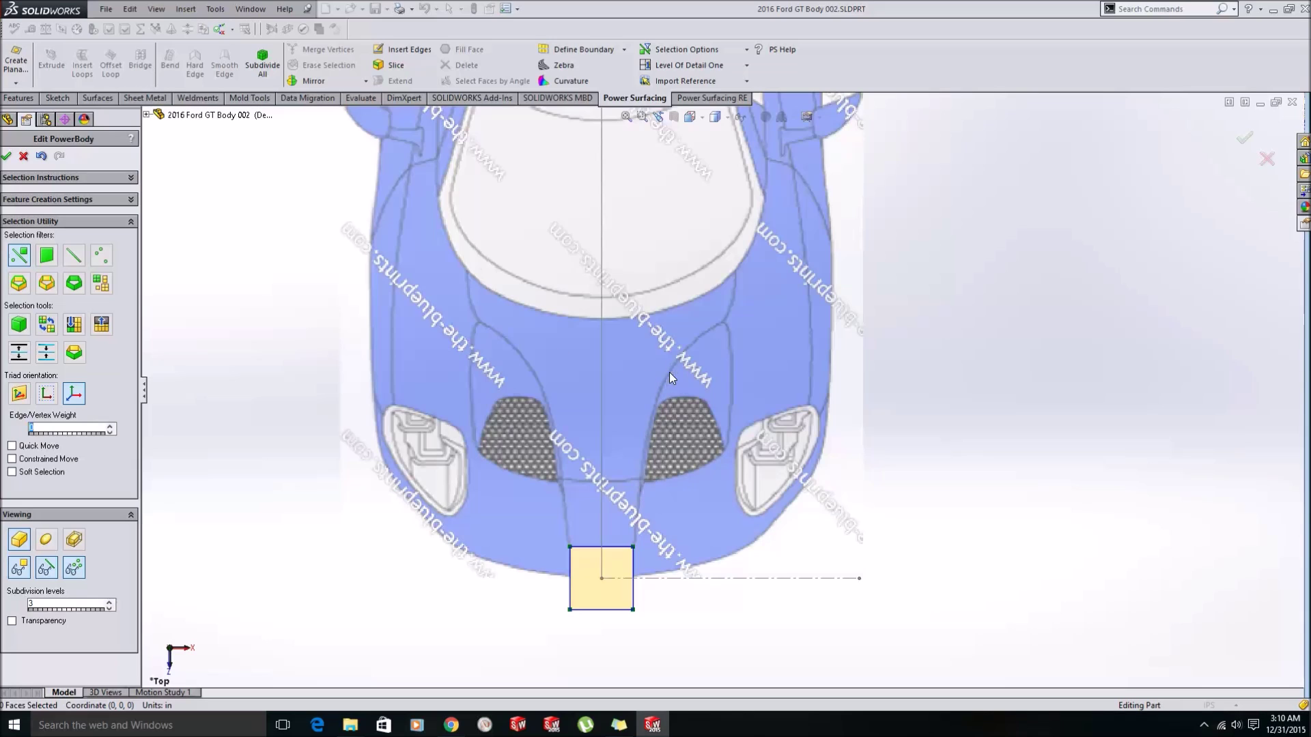
pyautogui.click(591, 587)
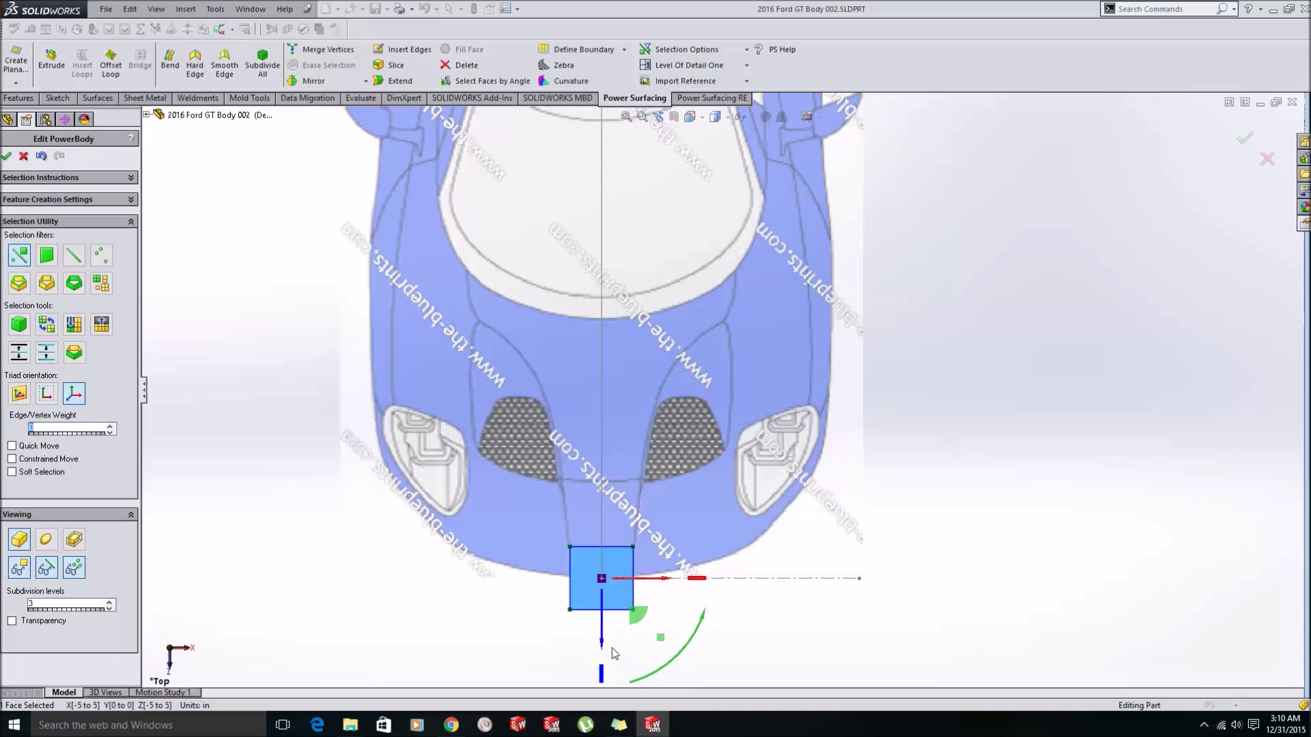
pyautogui.scroll(3, 695, 564)
pyautogui.scroll(-3, 703, 553)
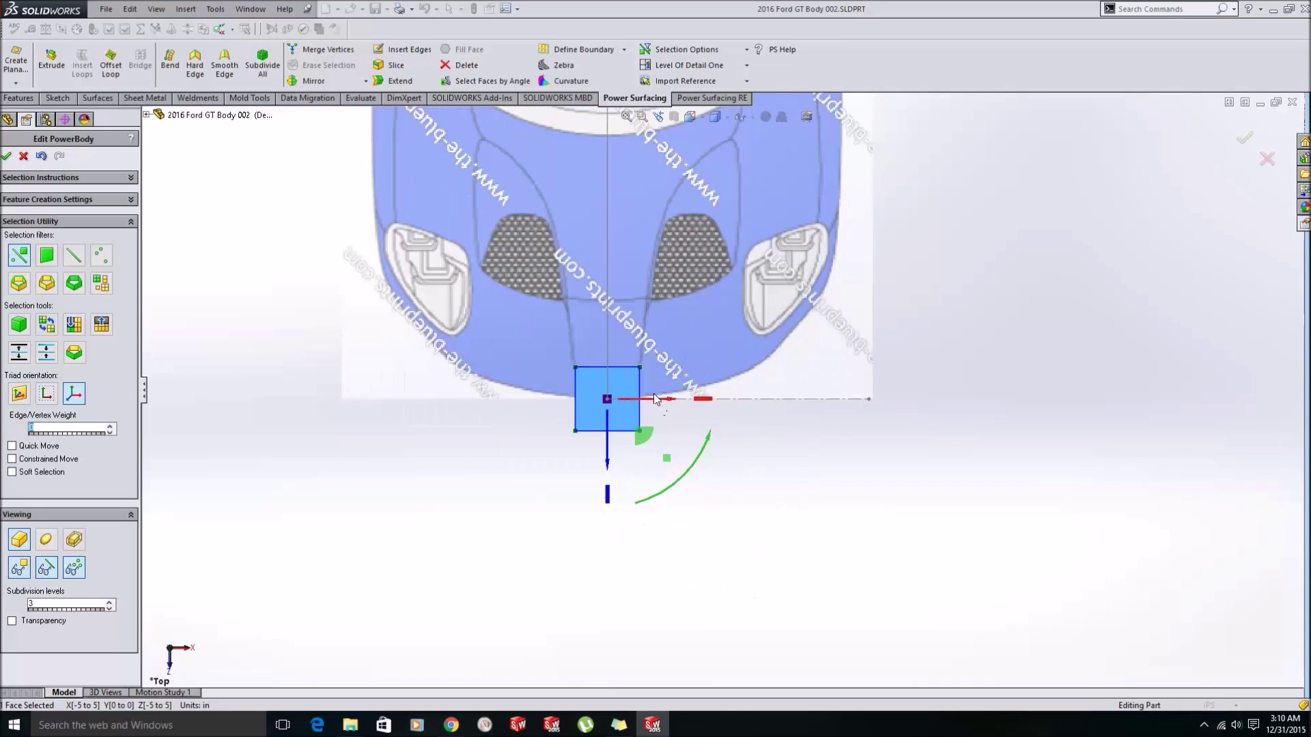
pyautogui.scroll(-3, 652, 406)
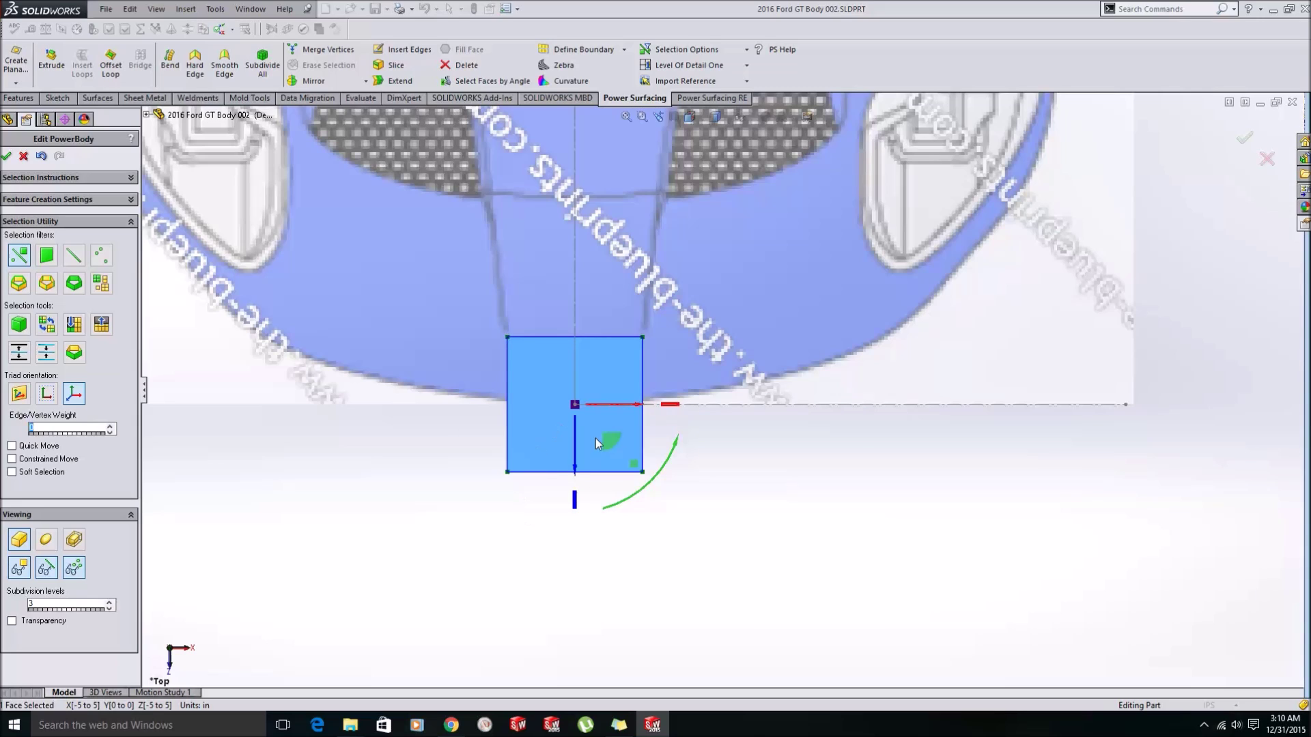
pyautogui.moveTo(613, 444); pyautogui.dragTo(615, 379)
pyautogui.click(638, 428)
pyautogui.click(592, 367)
pyautogui.moveTo(612, 342); pyautogui.dragTo(699, 351)
pyautogui.moveTo(673, 396)
pyautogui.mouseDown()
pyautogui.moveTo(666, 345)
pyautogui.moveTo(669, 379)
pyautogui.mouseUp()
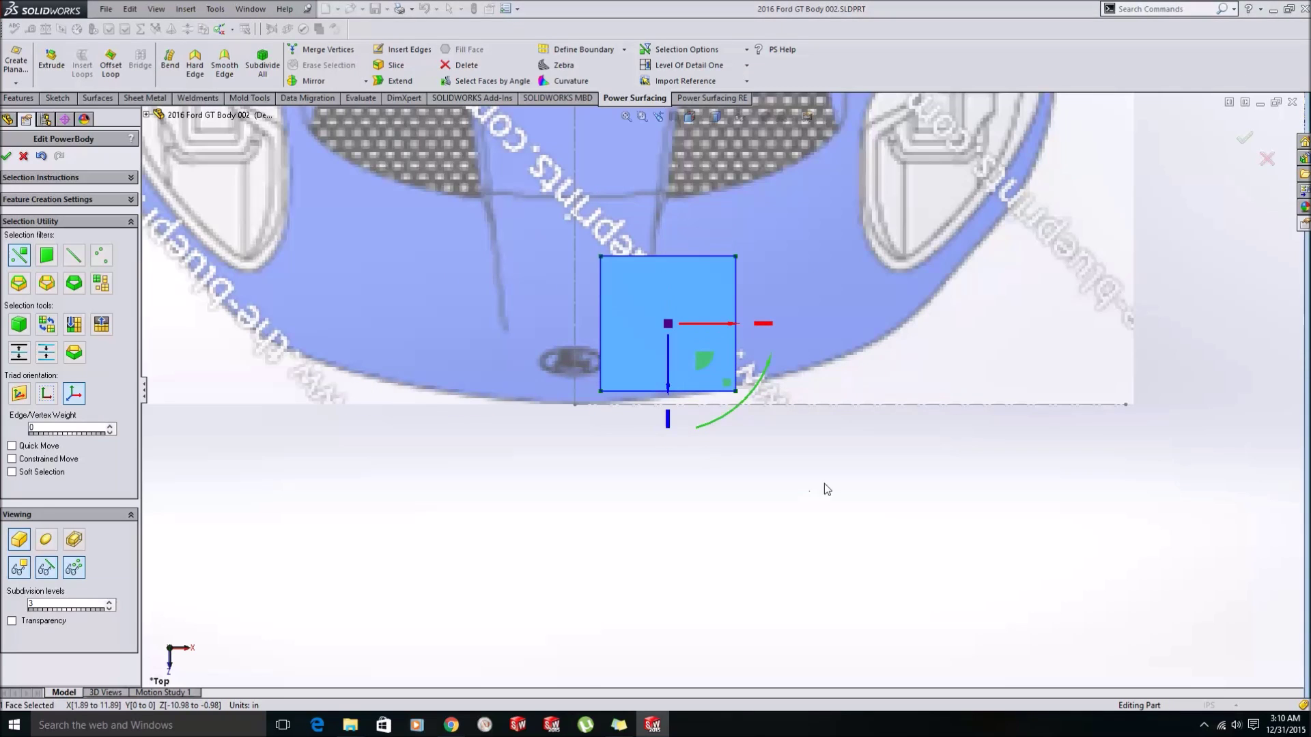
# Scale the planar face down along both in-plane axes to about 8.1 in wide and 8.3 in long.
pyautogui.moveTo(769, 325)
pyautogui.mouseDown()
pyautogui.moveTo(757, 327)
pyautogui.moveTo(890, 338)
pyautogui.moveTo(710, 334)
pyautogui.moveTo(911, 336)
pyautogui.moveTo(752, 338)
pyautogui.moveTo(766, 340)
pyautogui.mouseUp()
pyautogui.moveTo(669, 431)
pyautogui.mouseDown()
pyautogui.moveTo(685, 539)
pyautogui.moveTo(658, 385)
pyautogui.moveTo(669, 437)
pyautogui.mouseUp()
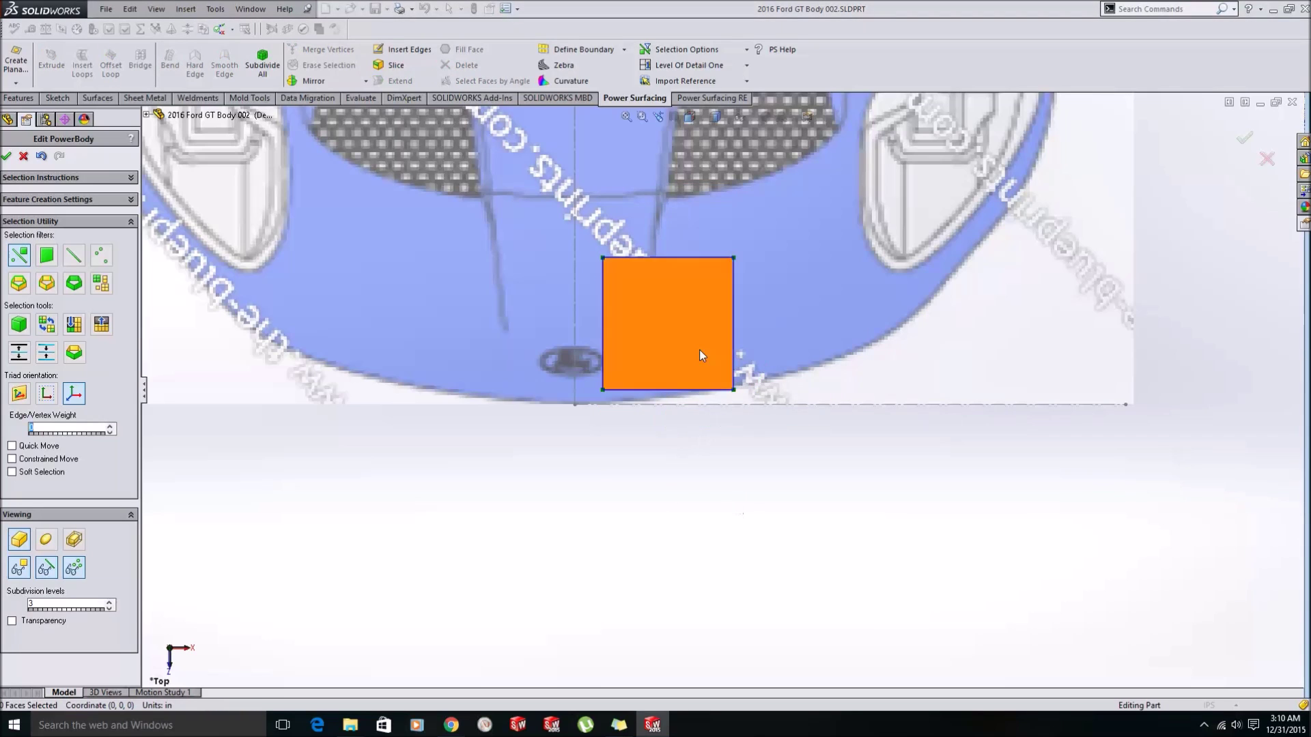
pyautogui.moveTo(737, 413)
pyautogui.mouseDown()
pyautogui.moveTo(757, 371)
pyautogui.moveTo(738, 411)
pyautogui.moveTo(727, 381)
pyautogui.moveTo(758, 382)
pyautogui.moveTo(689, 361)
pyautogui.moveTo(709, 340)
pyautogui.moveTo(760, 412)
pyautogui.mouseUp()
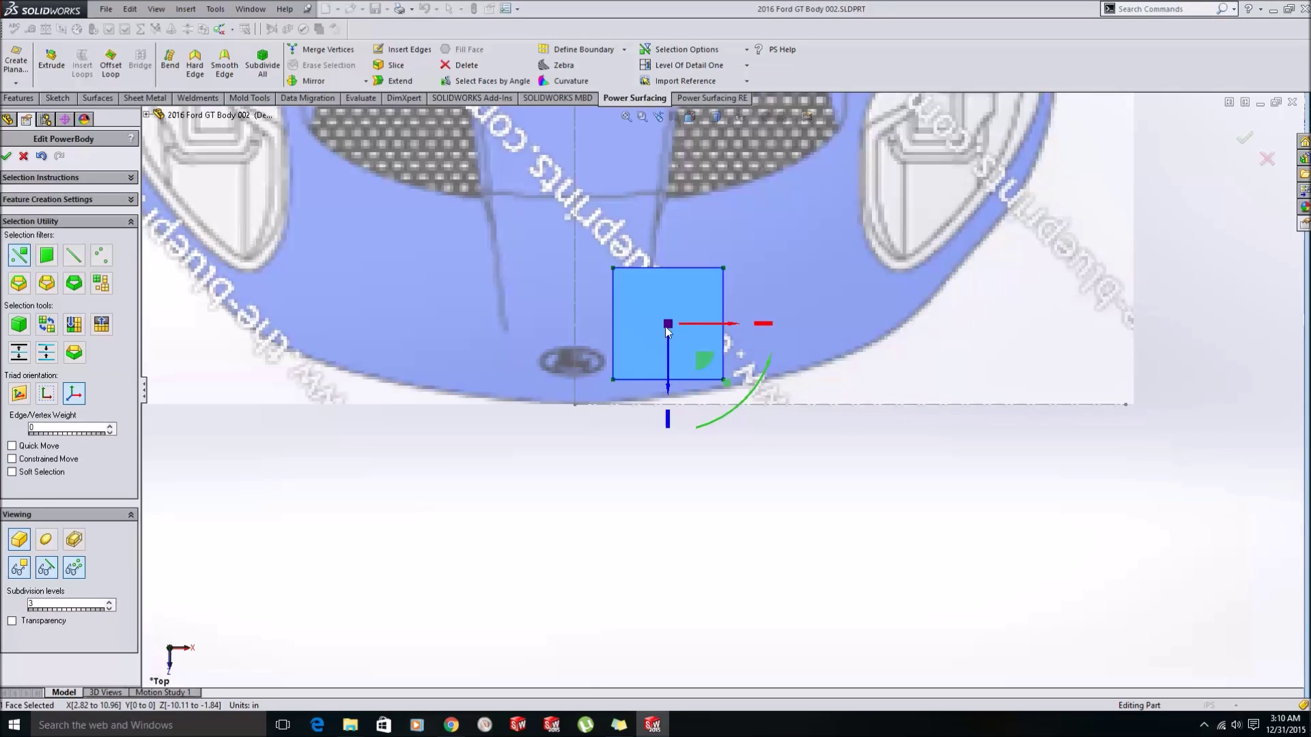
# Scale the planar face up uniformly by a factor of about 1.15.
pyautogui.moveTo(666, 326)
pyautogui.mouseDown()
pyautogui.moveTo(658, 315)
pyautogui.moveTo(762, 546)
pyautogui.moveTo(634, 299)
pyautogui.moveTo(690, 382)
pyautogui.moveTo(784, 456)
pyautogui.moveTo(650, 329)
pyautogui.mouseUp()
pyautogui.moveTo(650, 329); pyautogui.dragTo(587, 405, button='middle')
pyautogui.moveTo(653, 373); pyautogui.dragTo(655, 299)
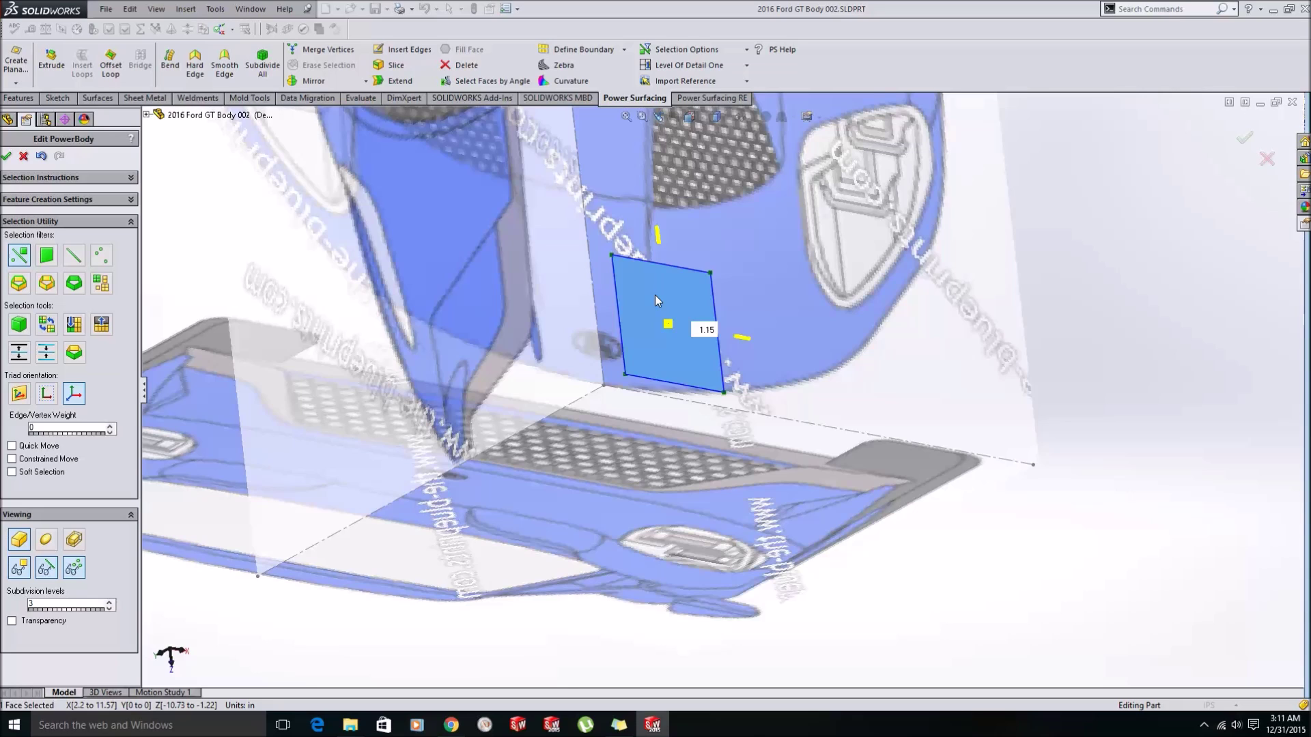
pyautogui.moveTo(654, 295); pyautogui.dragTo(654, 295)
# Move the planar face sideways until its inner edge lies on the car's centerline, at about X 0.05 in.
pyautogui.moveTo(654, 294); pyautogui.dragTo(662, 348, button='middle')
pyautogui.scroll(6, 711, 277)
pyautogui.scroll(-3, 710, 269)
pyautogui.scroll(-2, 735, 476)
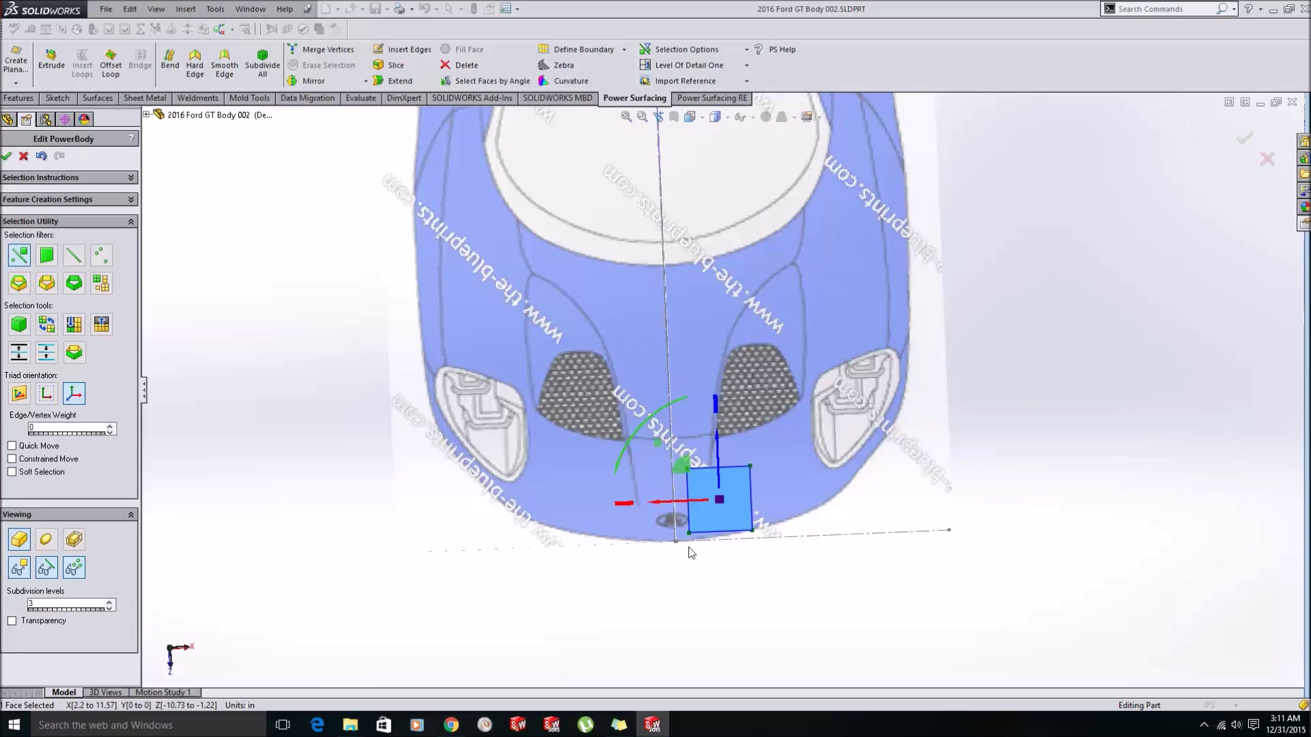
pyautogui.moveTo(651, 506); pyautogui.dragTo(707, 514, button='middle')
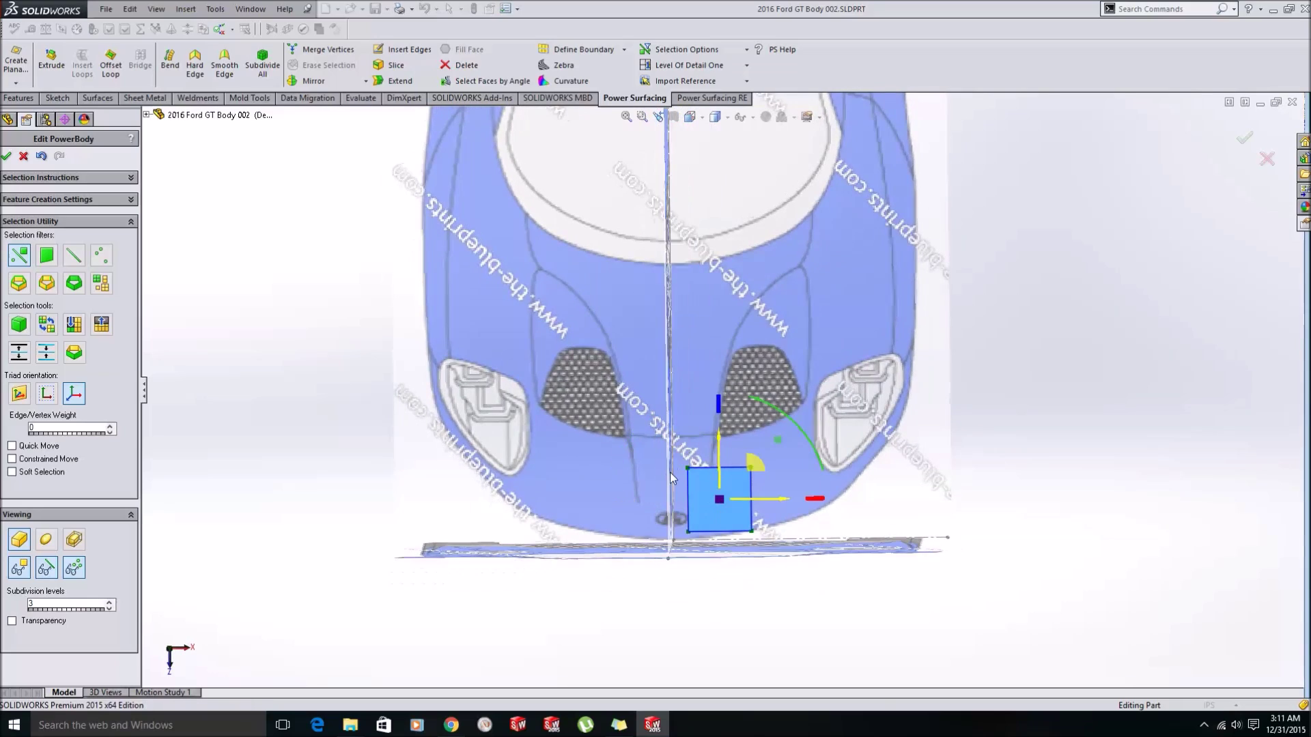
pyautogui.scroll(-2, 710, 509)
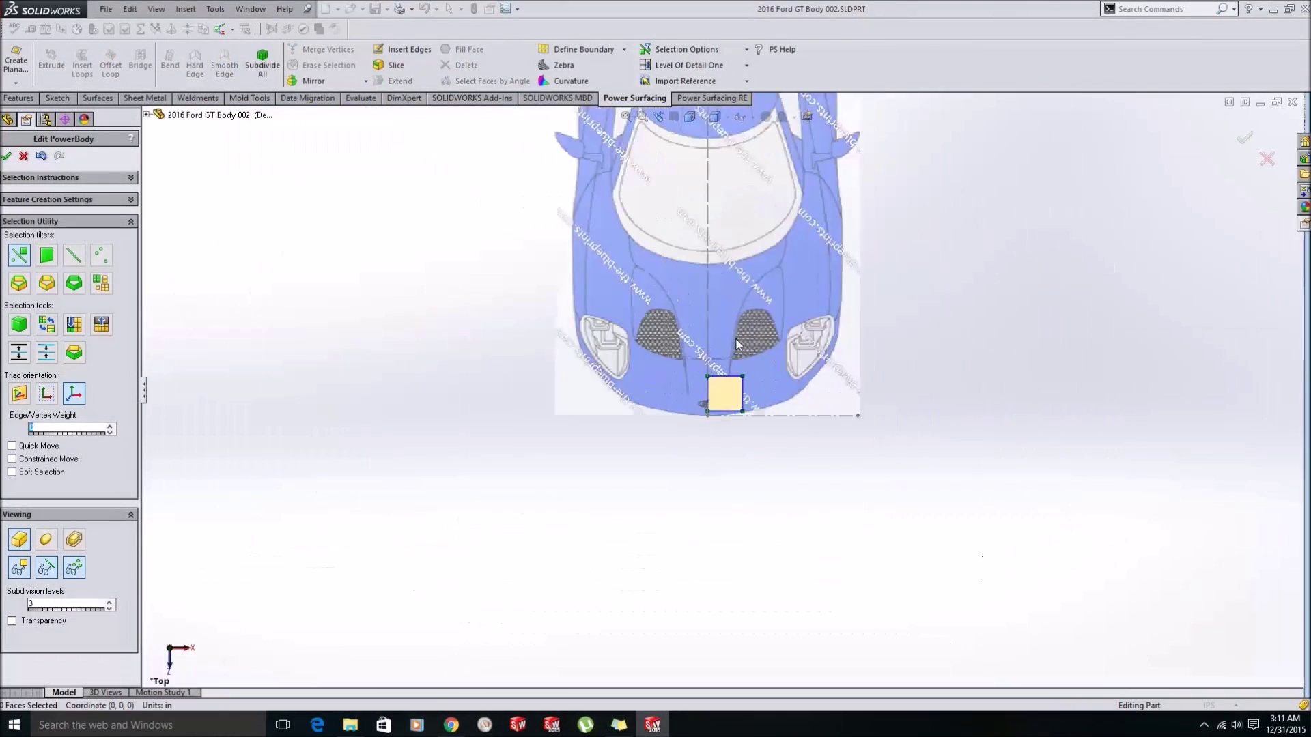
pyautogui.scroll(-3, 717, 523)
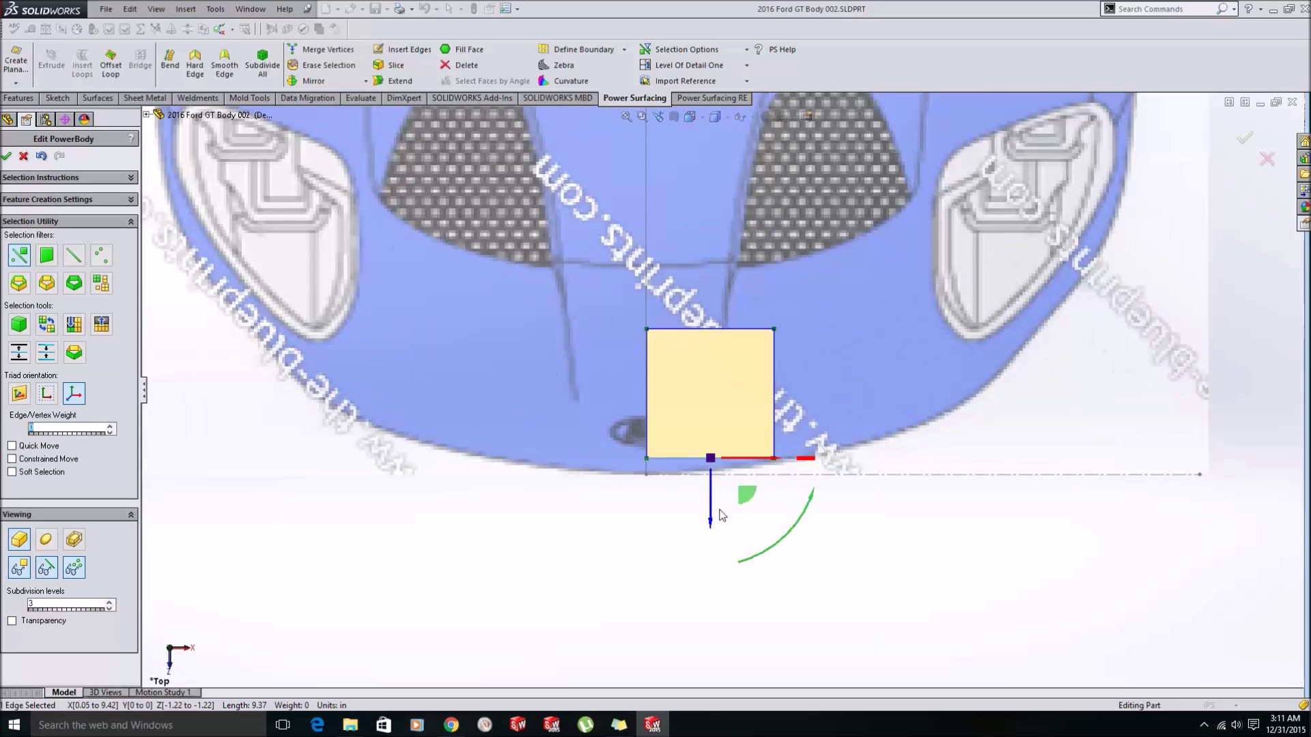
# Move the face's front edge to the nose line at about Z -0.16 in and its rear edge back to the windshield base.
pyautogui.moveTo(718, 522); pyautogui.dragTo(718, 524)
pyautogui.scroll(2, 718, 524)
pyautogui.click(734, 412)
pyautogui.moveTo(714, 444); pyautogui.dragTo(717, 204)
# Move the face's outer edge out to about X 33.06 in and adjust its rear edge to about Z -41.07 in.
pyautogui.scroll(2, 716, 263)
pyautogui.click(747, 307)
pyautogui.moveTo(774, 345); pyautogui.dragTo(932, 346)
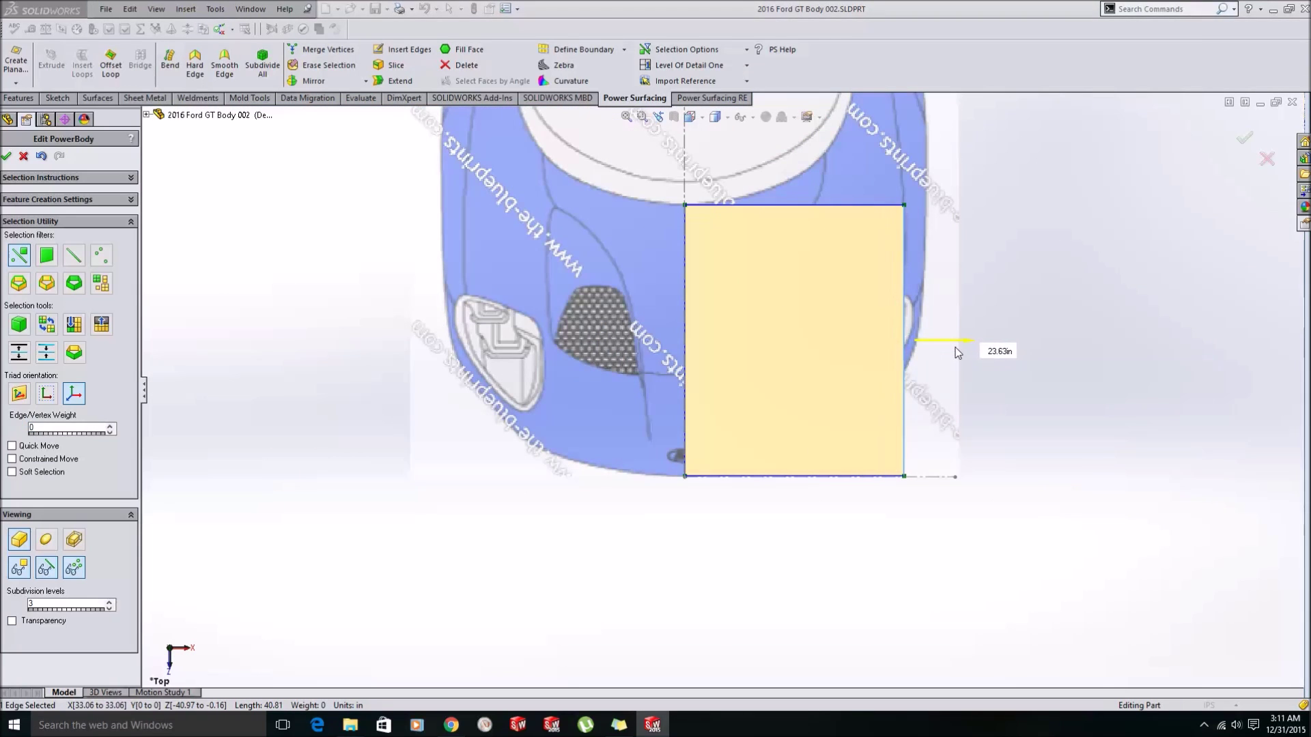
pyautogui.click(844, 204)
pyautogui.moveTo(794, 250); pyautogui.dragTo(790, 203)
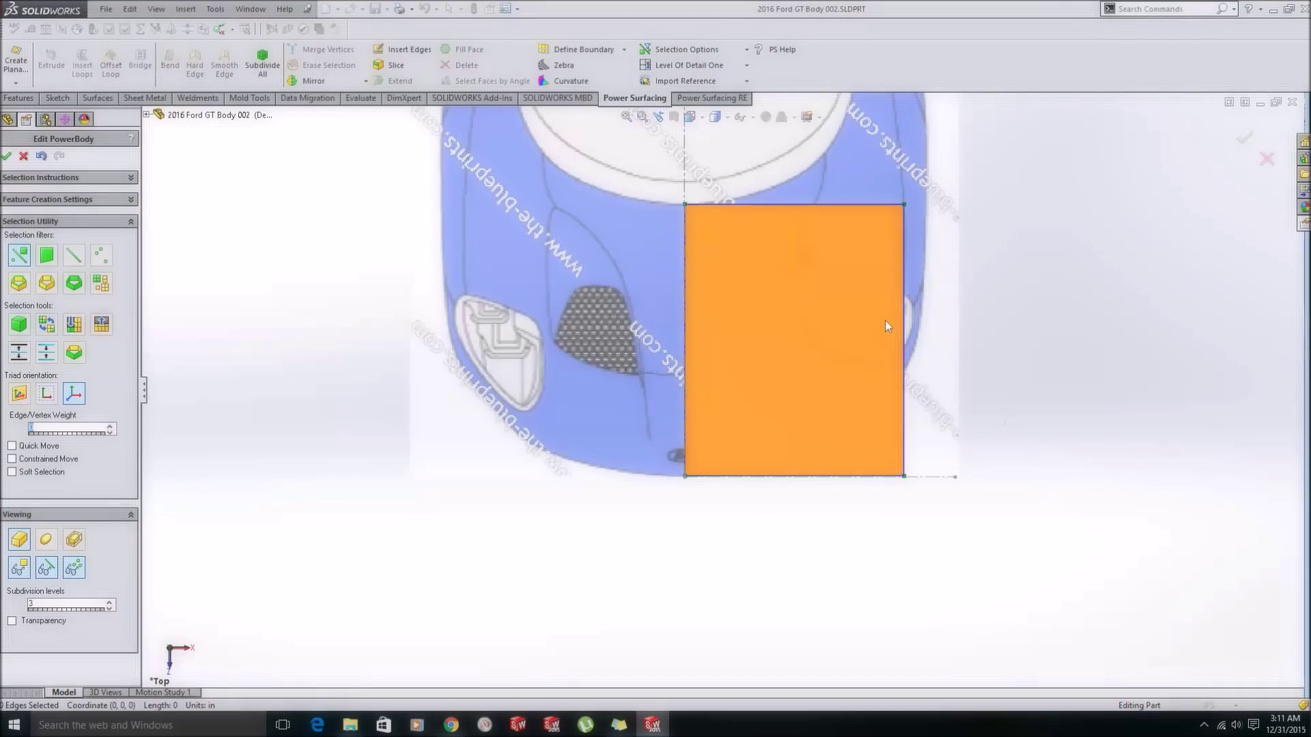
# Turn on transparency for the surface body and set it to 60% so the blueprint shows through.
pyautogui.scroll(4, 946, 258)
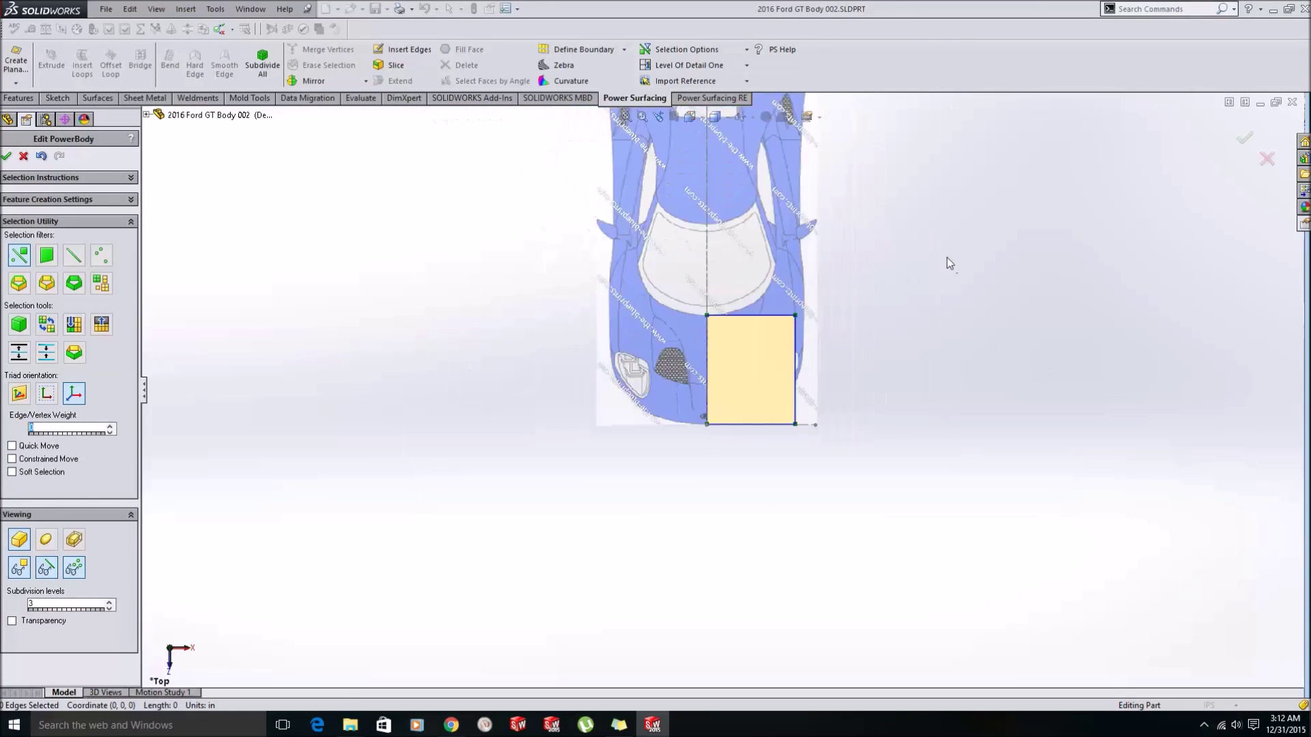
pyautogui.scroll(-2, 698, 434)
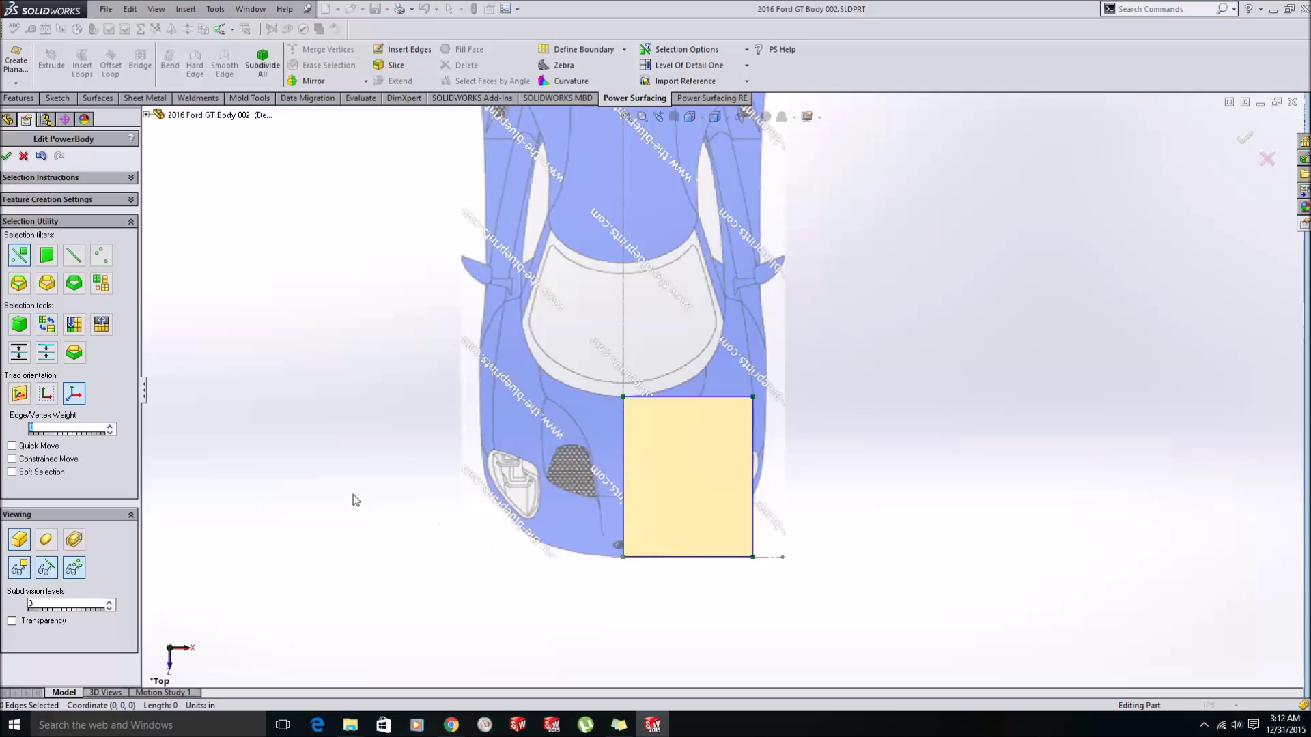
pyautogui.scroll(2, 724, 410)
pyautogui.scroll(-3, 743, 378)
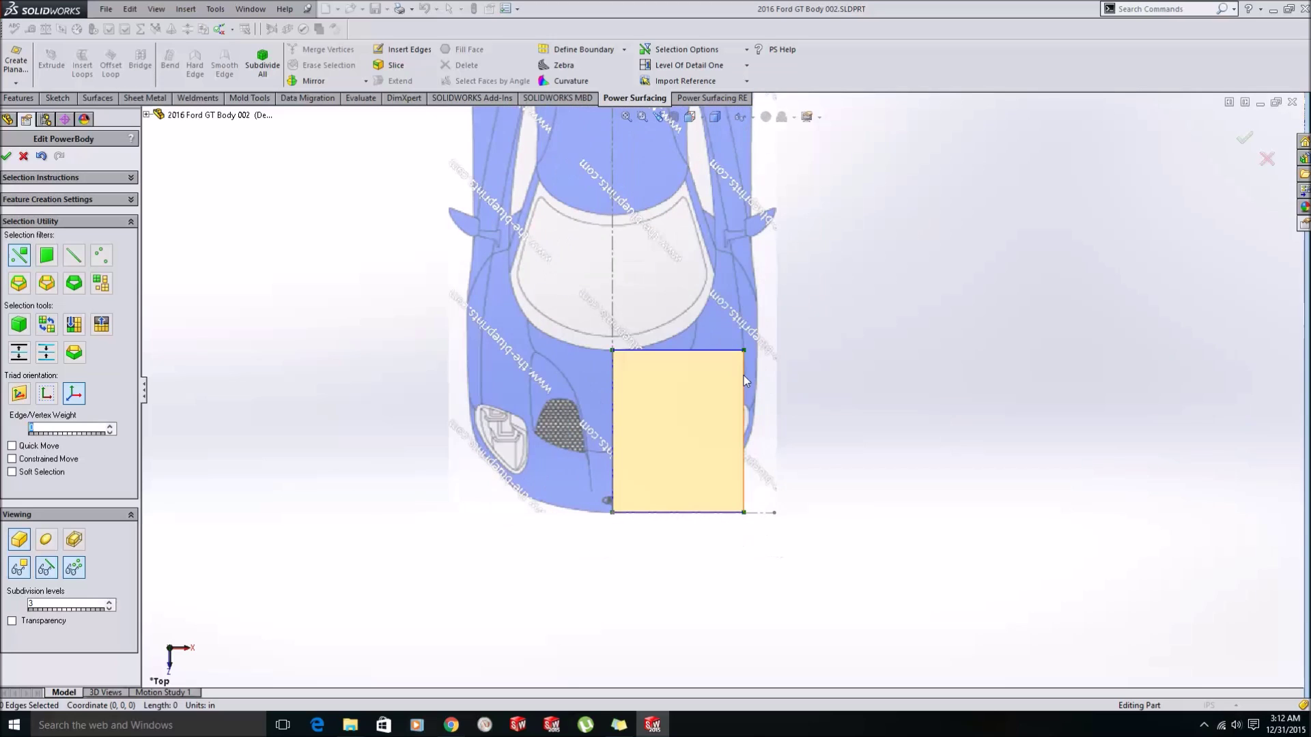
pyautogui.scroll(-2, 723, 378)
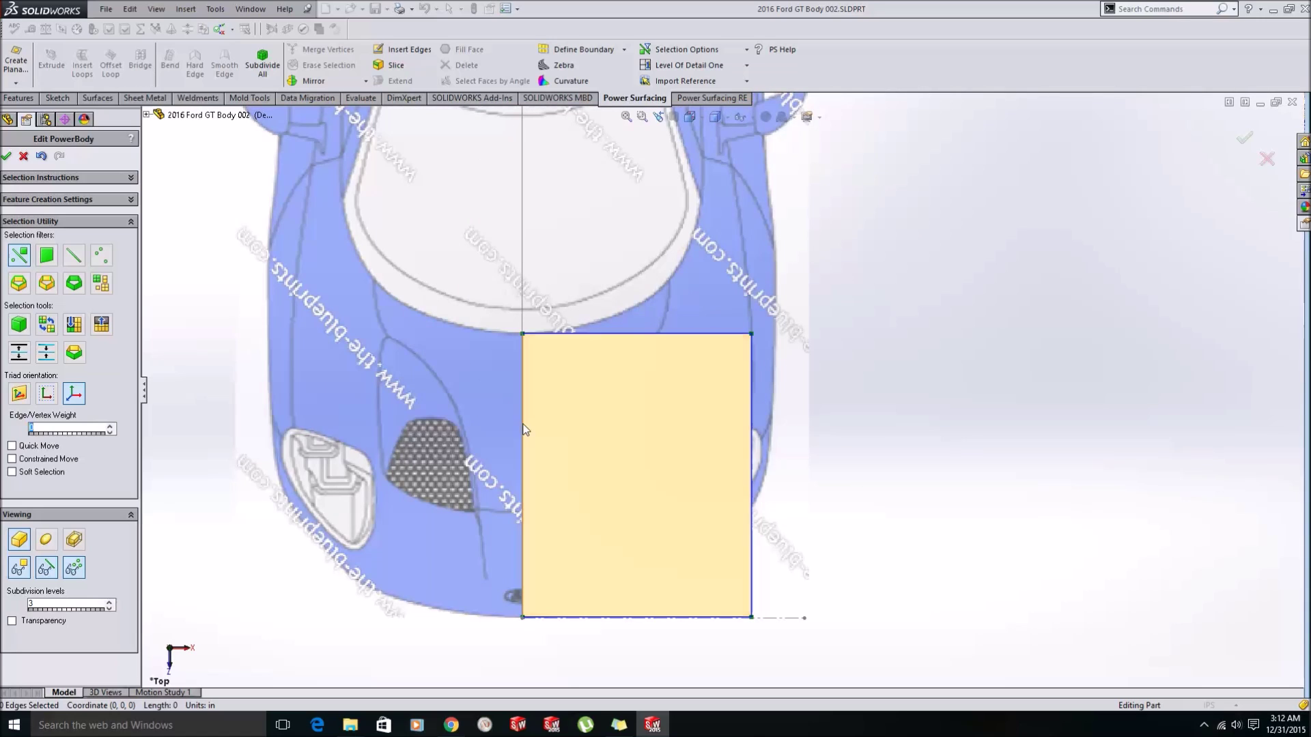
pyautogui.click(556, 502)
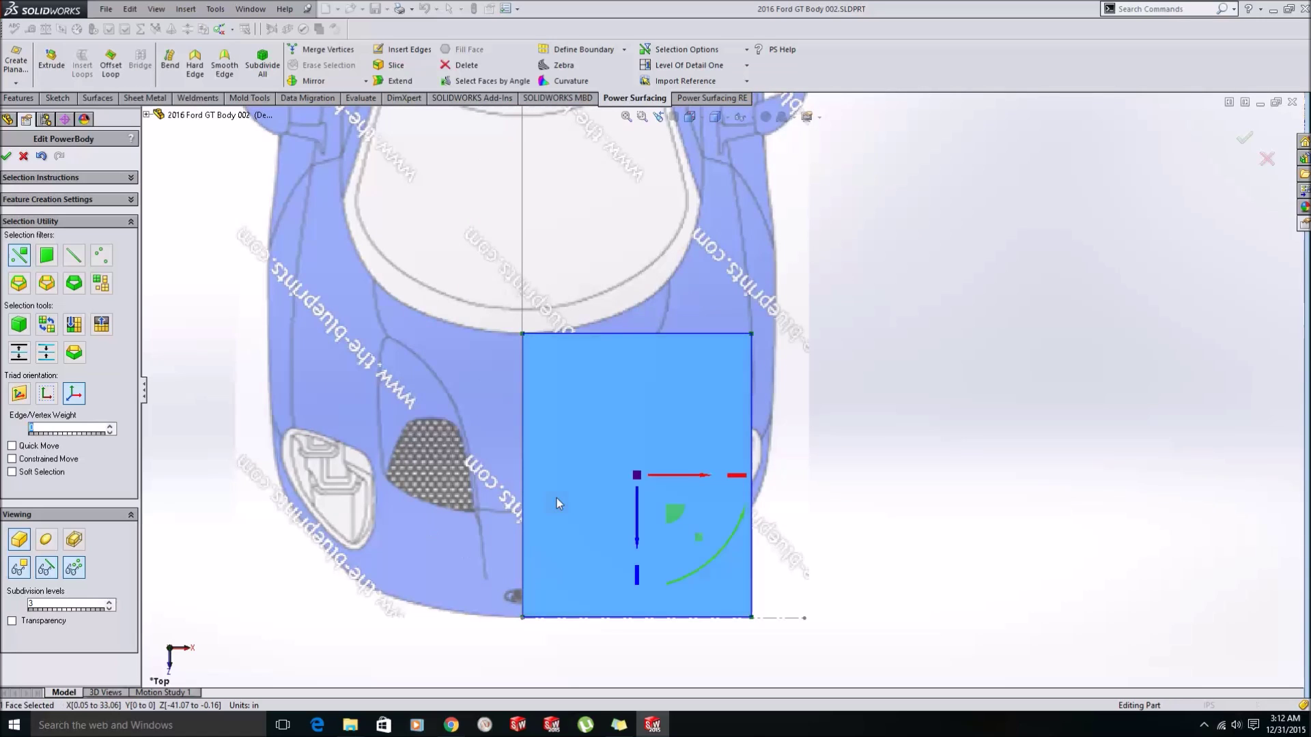
pyautogui.click(12, 621)
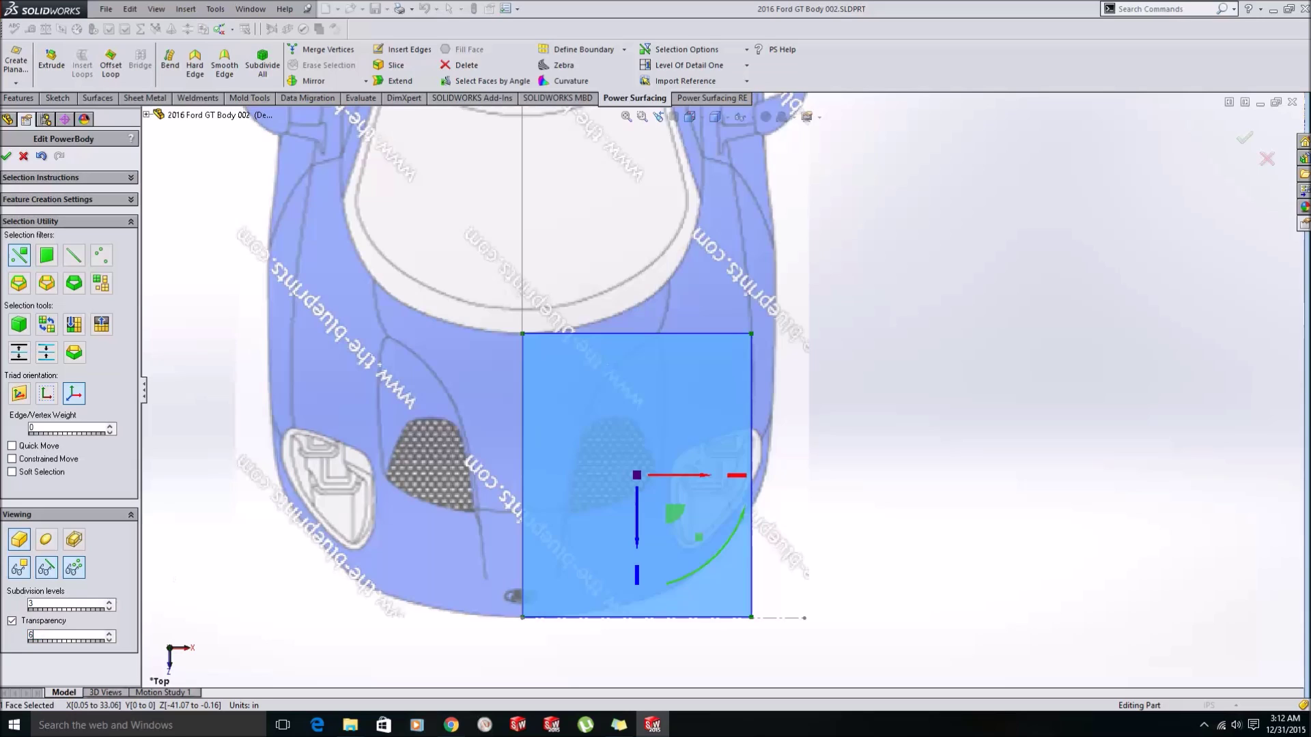
pyautogui.write('60')
pyautogui.press('Return')
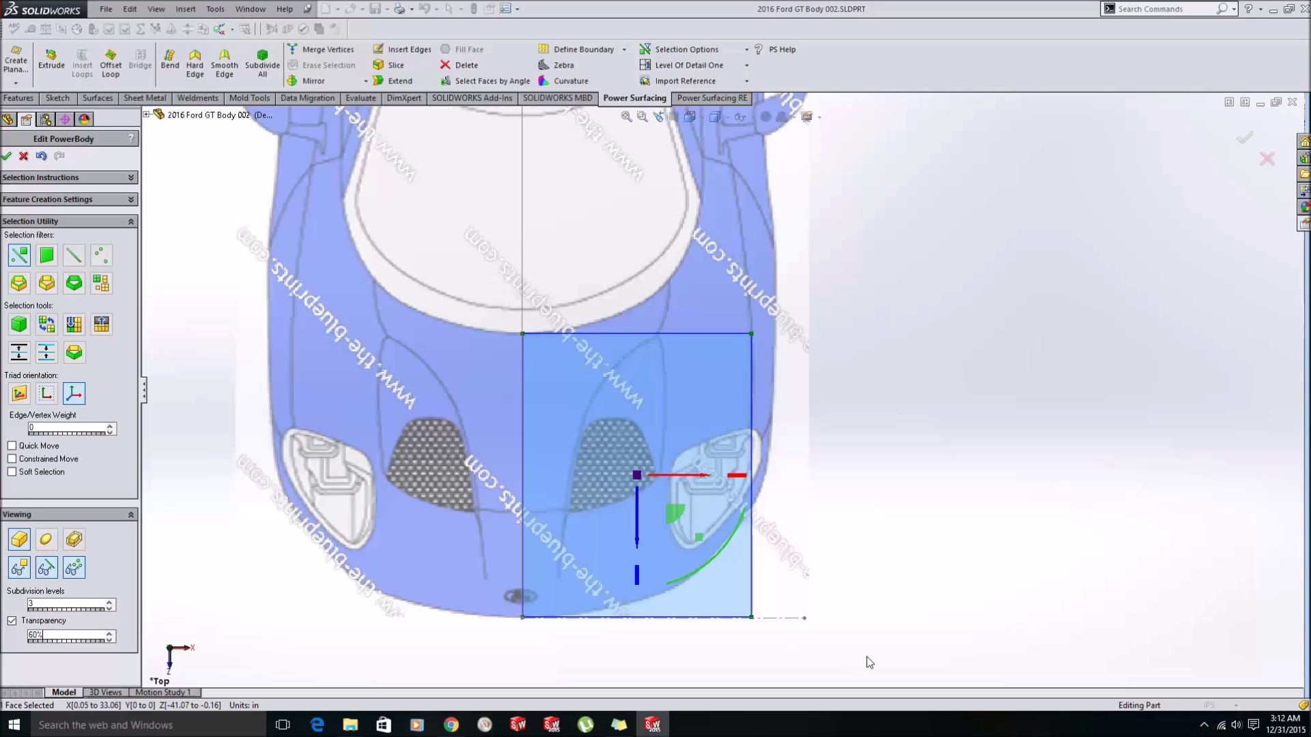
pyautogui.click(874, 624)
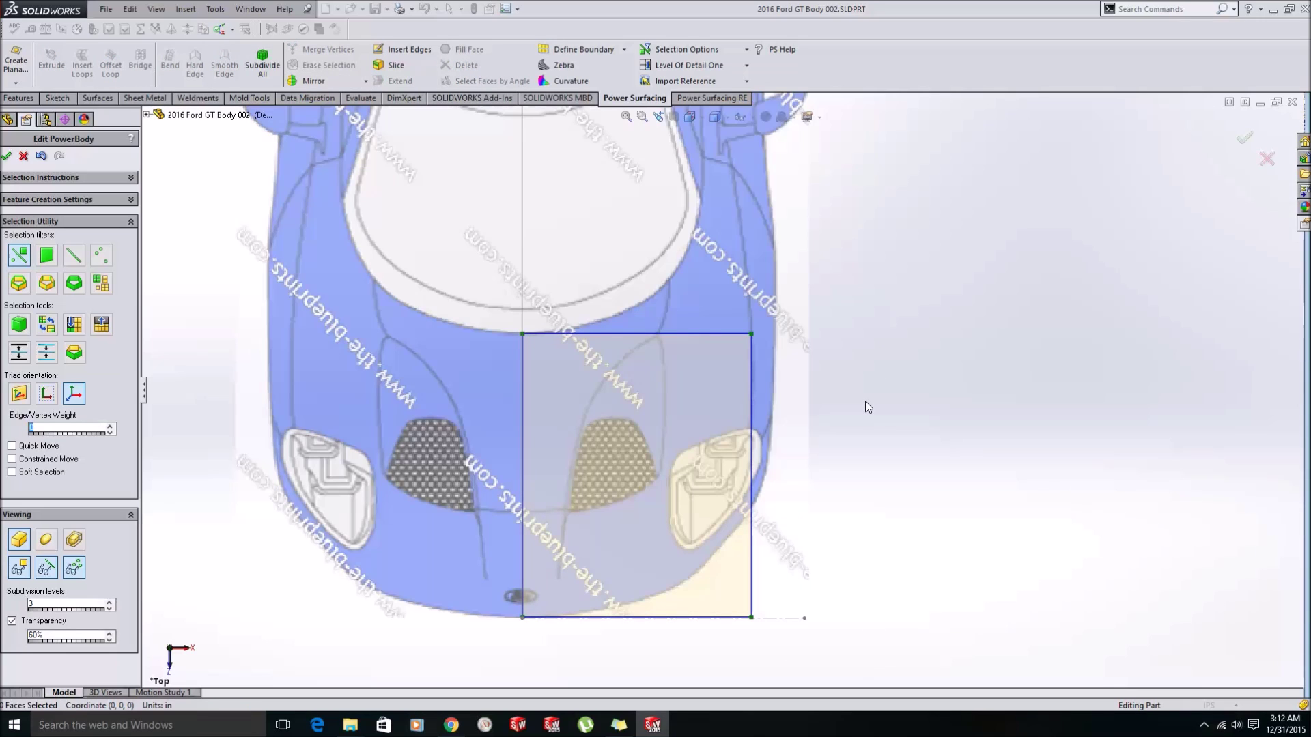
# Try moving the planar face's two outer corner vertices, and undo those moves.
pyautogui.click(752, 334)
pyautogui.moveTo(792, 372); pyautogui.dragTo(777, 278)
pyautogui.click(751, 618)
pyautogui.moveTo(773, 578); pyautogui.dragTo(776, 548)
pyautogui.hotkey('ctrl', 'z')
pyautogui.hotkey('ctrl', 'z')
pyautogui.hotkey('ctrl', 'z')
# With all entity types selectable, select the hood surface's face, rear edge and rear centreline vertex in turn.
pyautogui.click(712, 598)
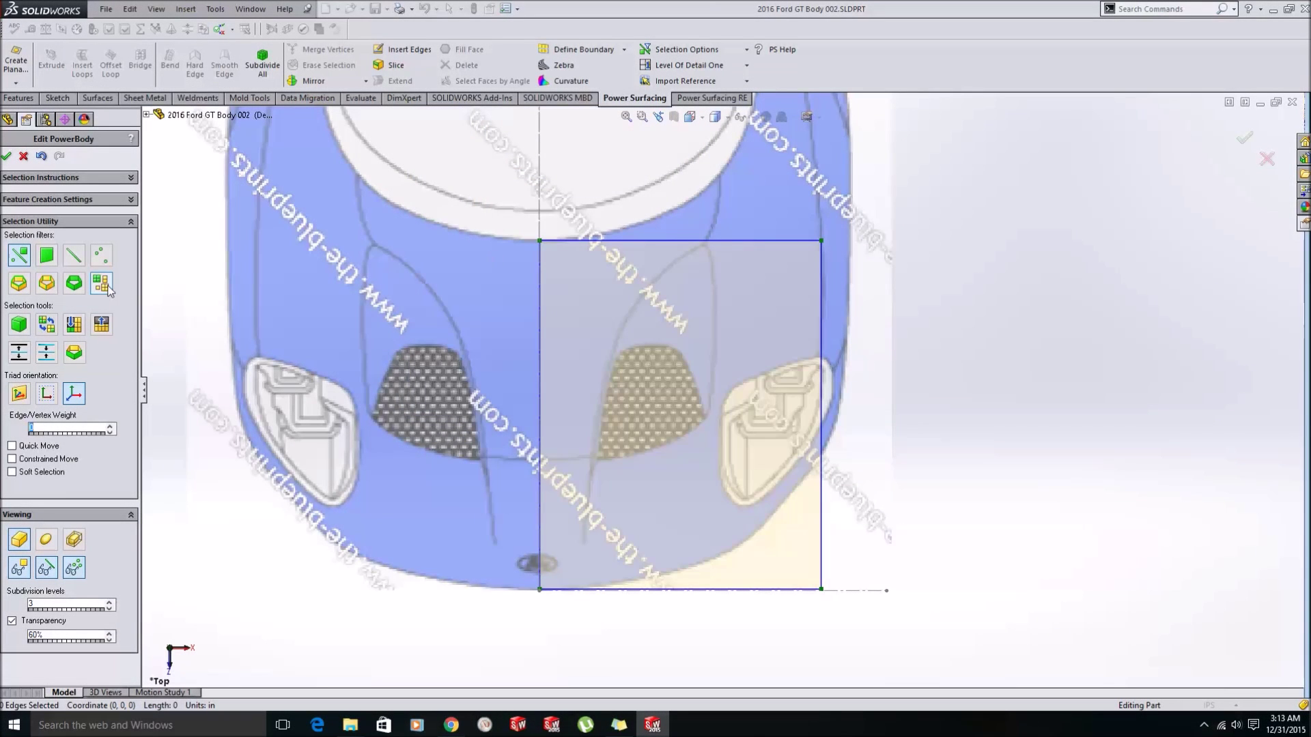
pyautogui.click(79, 262)
pyautogui.click(18, 258)
pyautogui.click(748, 314)
pyautogui.click(631, 241)
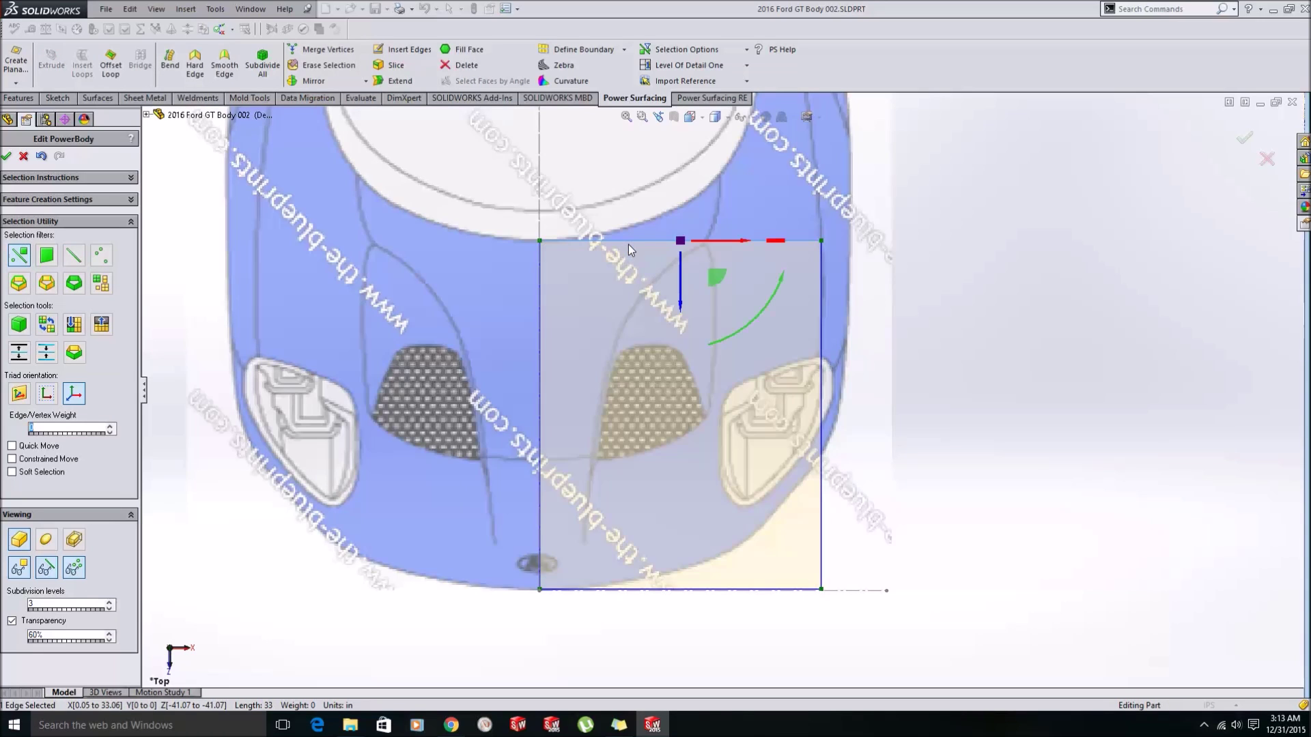
pyautogui.click(540, 242)
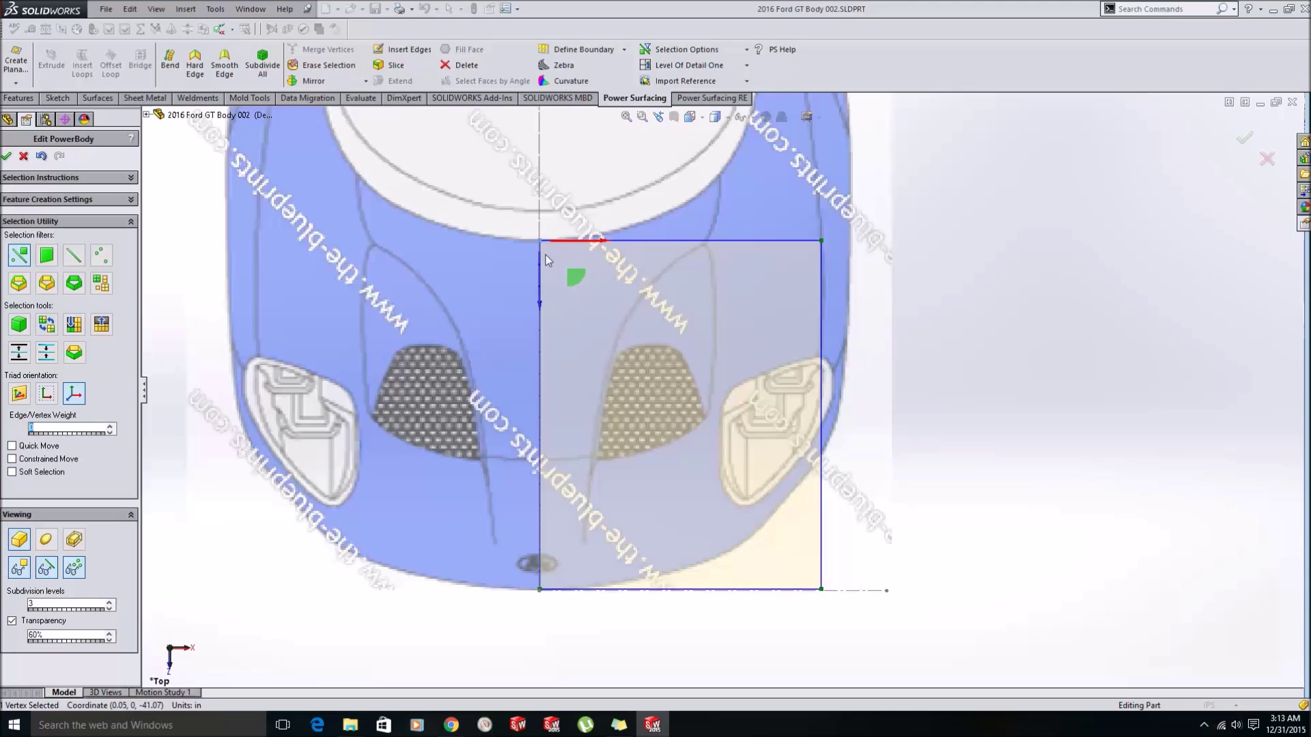
# Limit selection to faces and select the hood face, and limit it to edges and select the rear edge.
pyautogui.click(46, 257)
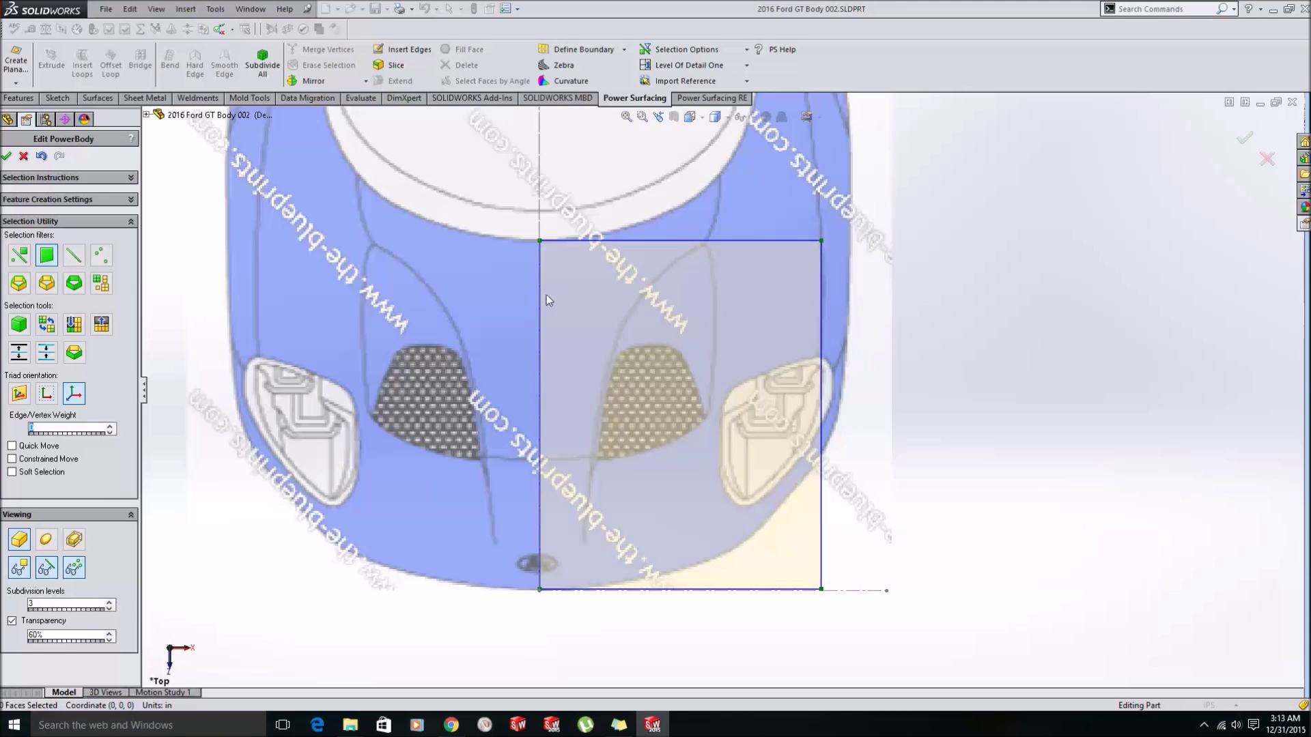
pyautogui.click(644, 305)
pyautogui.click(637, 226)
pyautogui.click(566, 313)
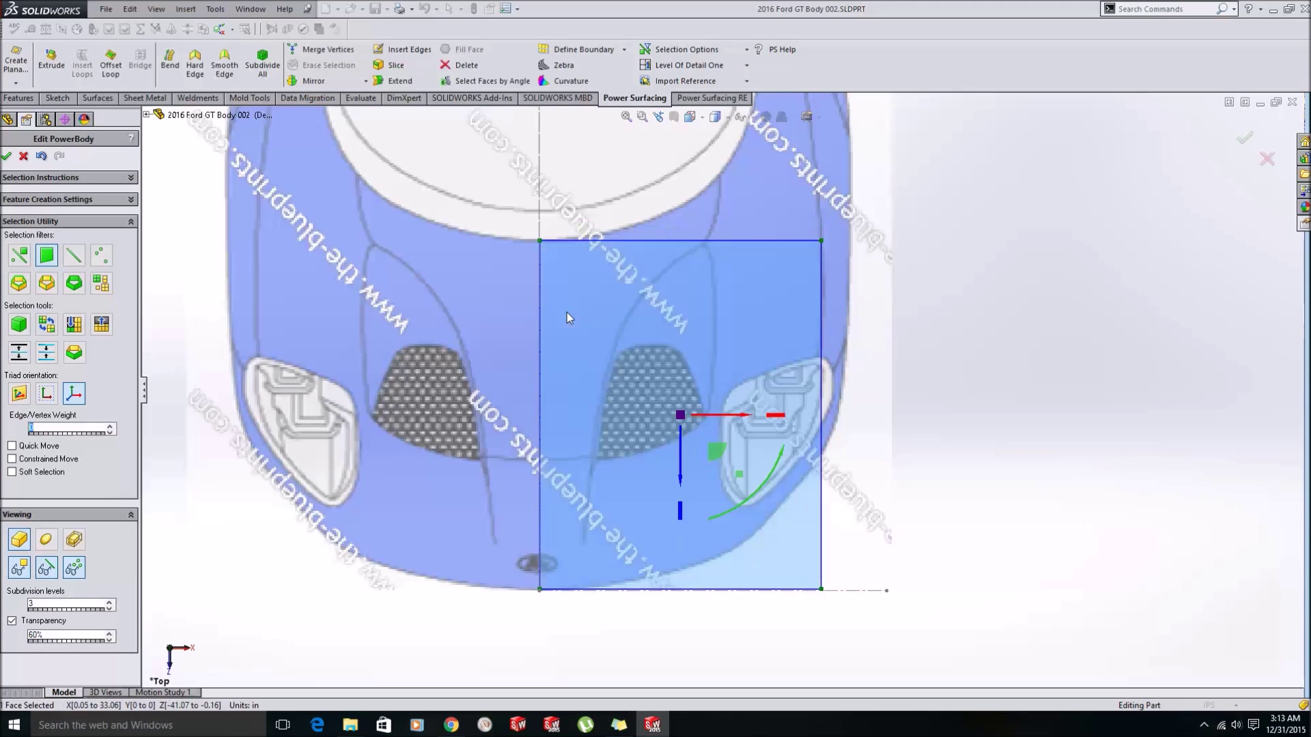
pyautogui.click(74, 255)
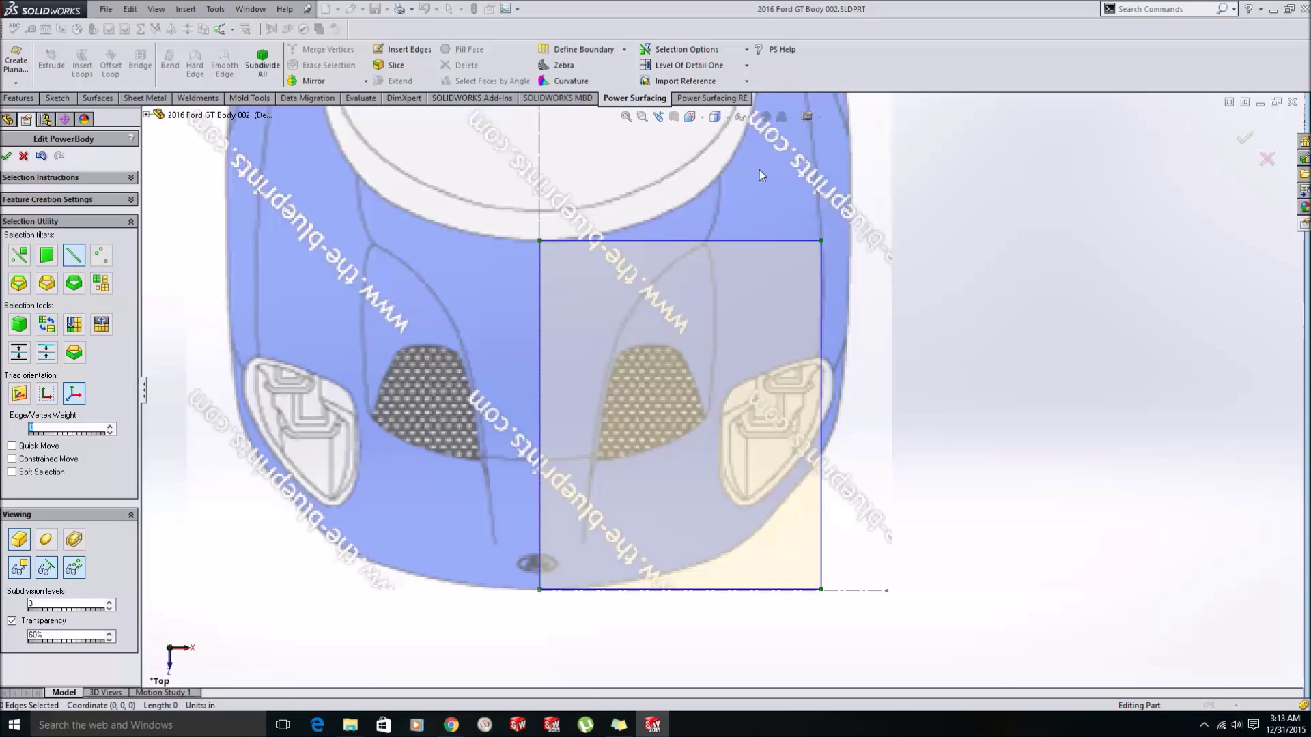
pyautogui.click(751, 242)
# Limit selection to vertices, select all four corners of the hood face together, inspect the rear corners and clear the selection.
pyautogui.click(100, 256)
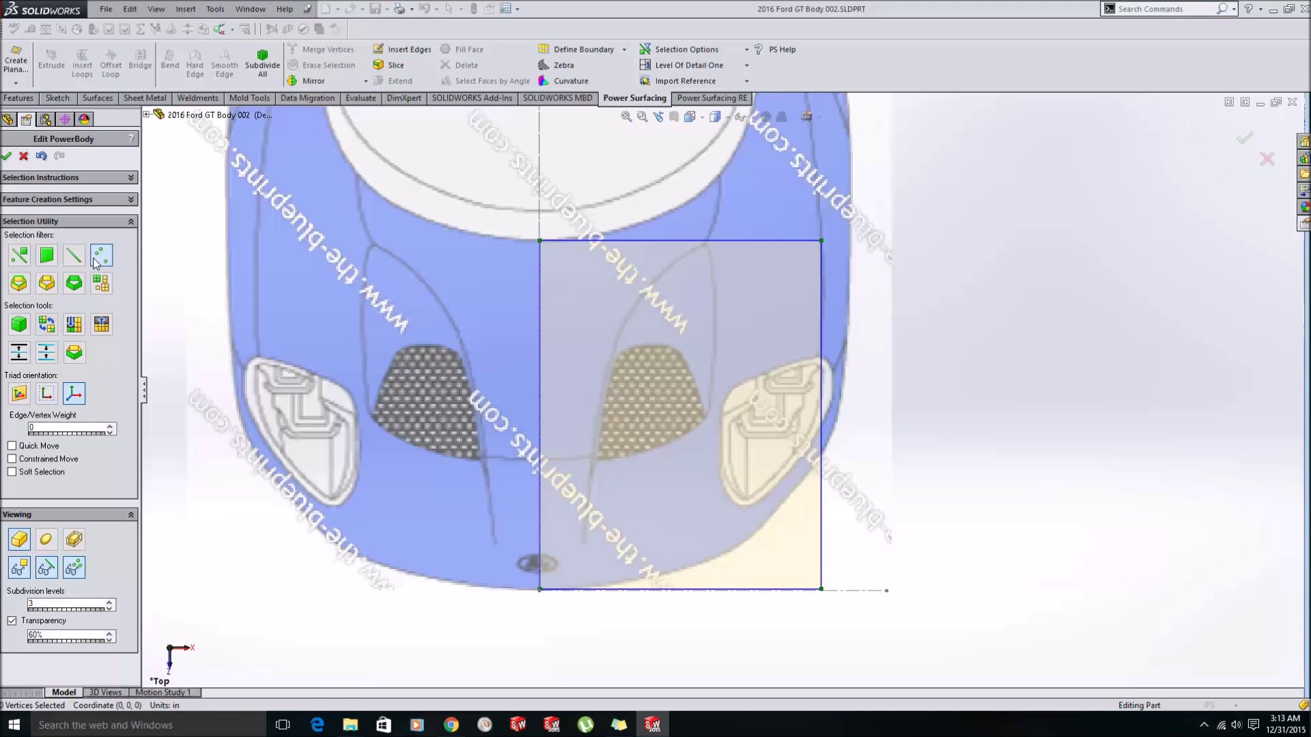
pyautogui.moveTo(1029, 174); pyautogui.dragTo(408, 654)
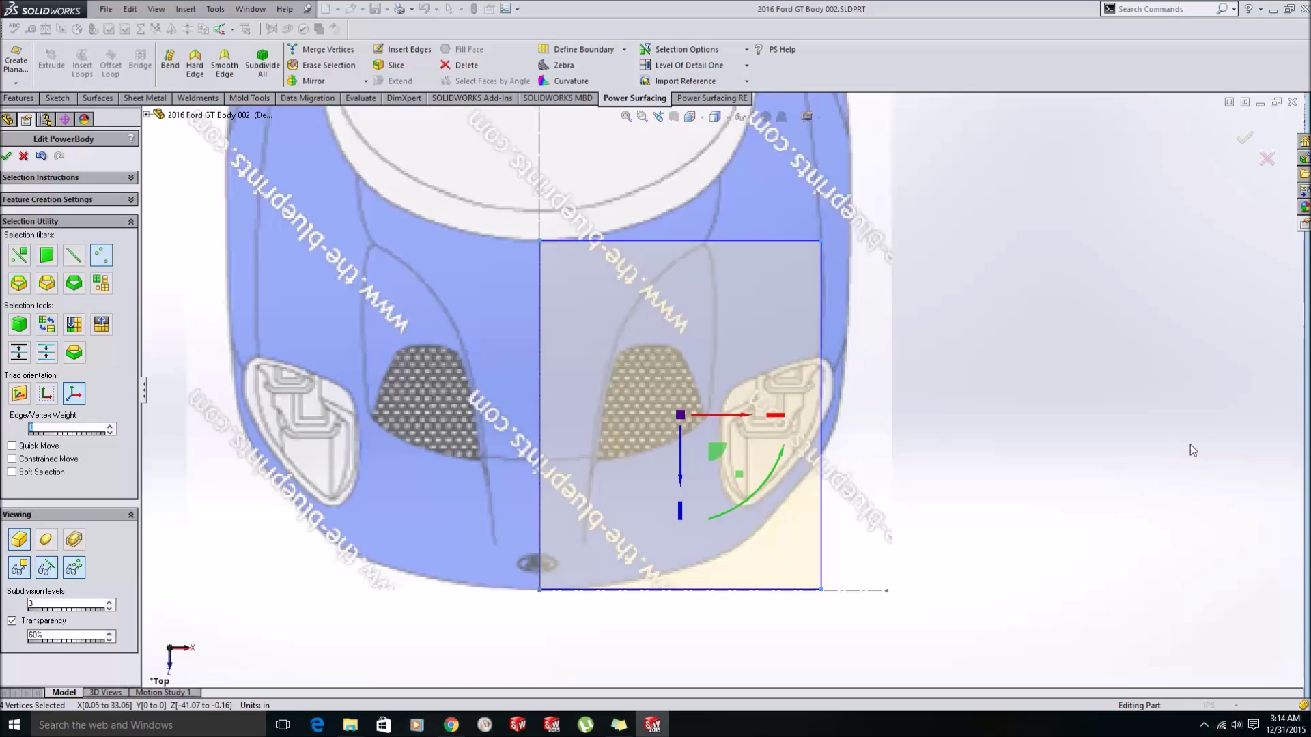
pyautogui.scroll(-5, 801, 233)
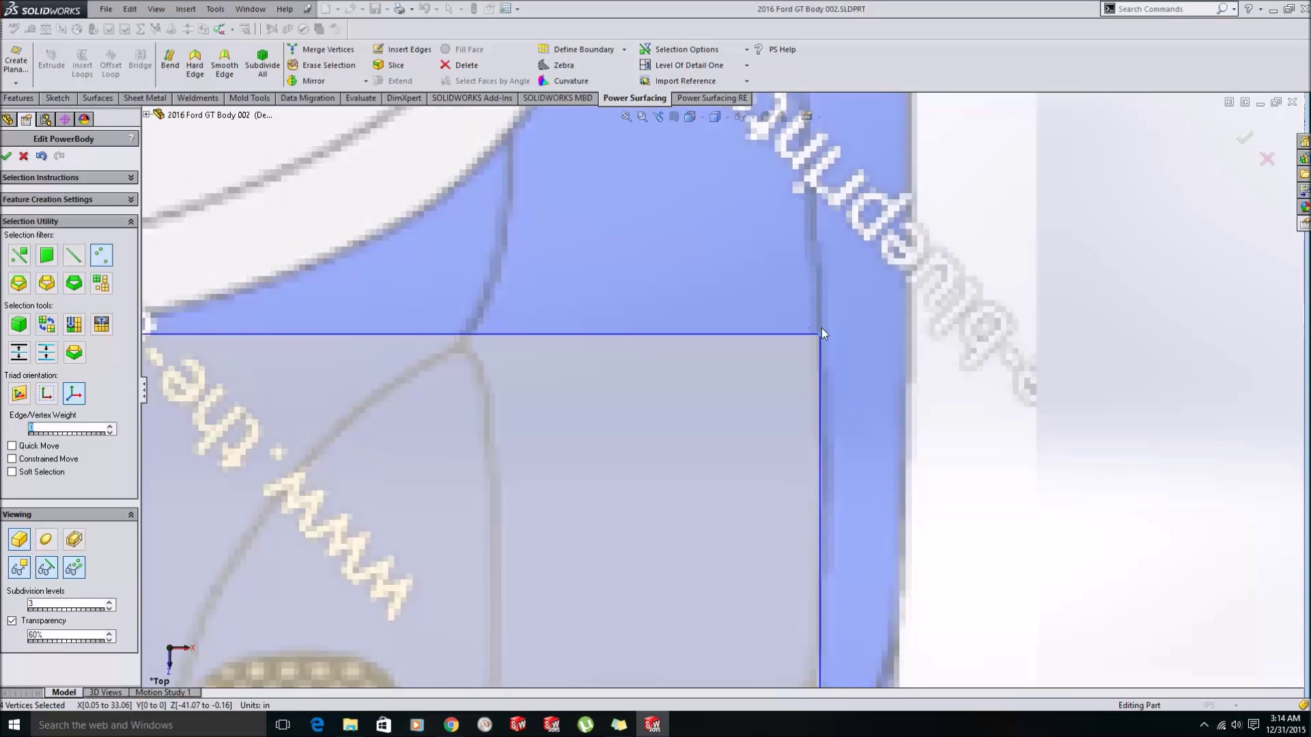
pyautogui.scroll(5, 822, 333)
pyautogui.scroll(-9, 437, 363)
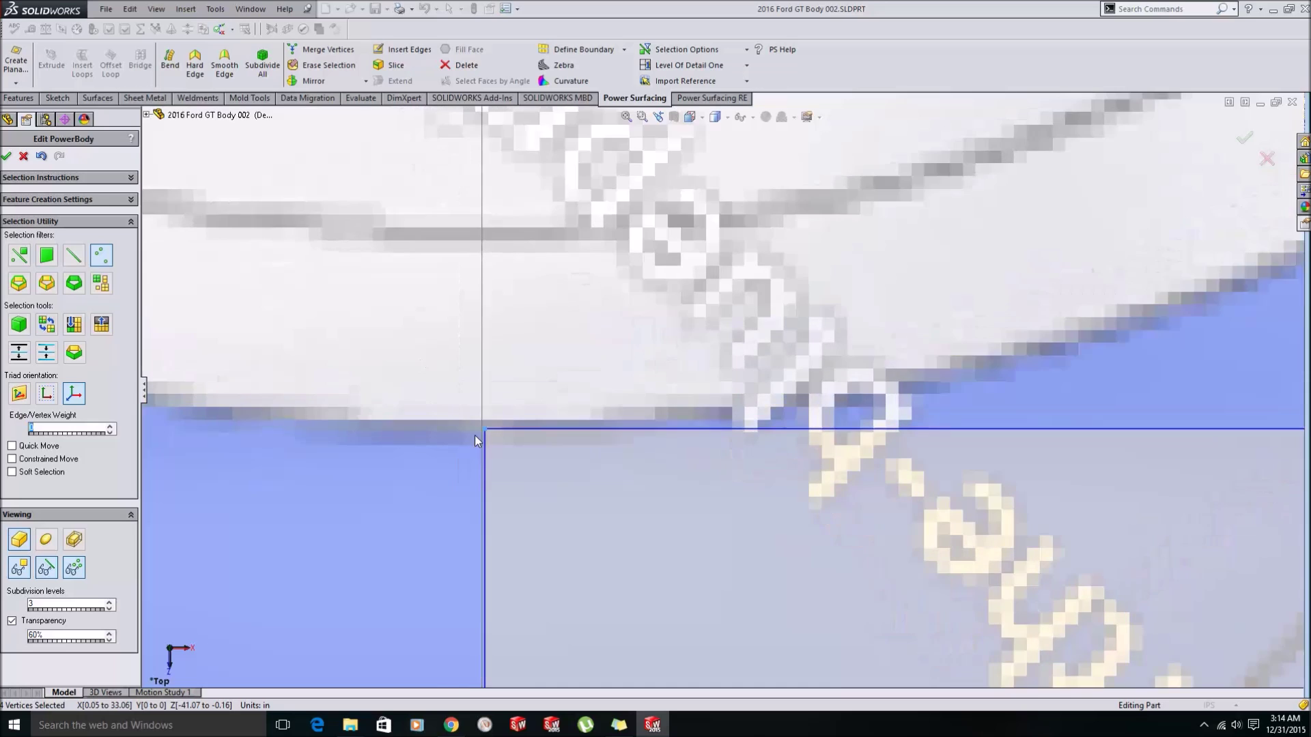
pyautogui.scroll(6, 470, 435)
pyautogui.scroll(8, 841, 531)
pyautogui.click(911, 529)
pyautogui.scroll(-3, 864, 535)
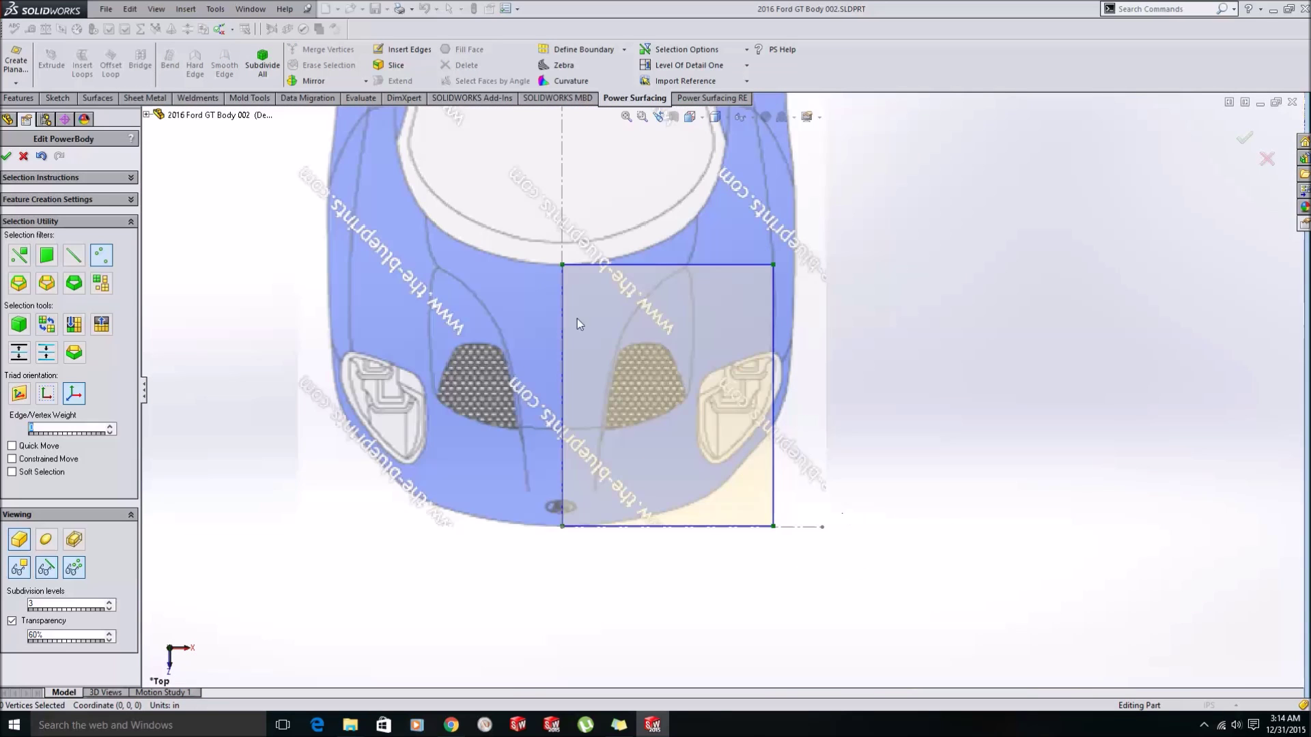
pyautogui.scroll(-2, 540, 403)
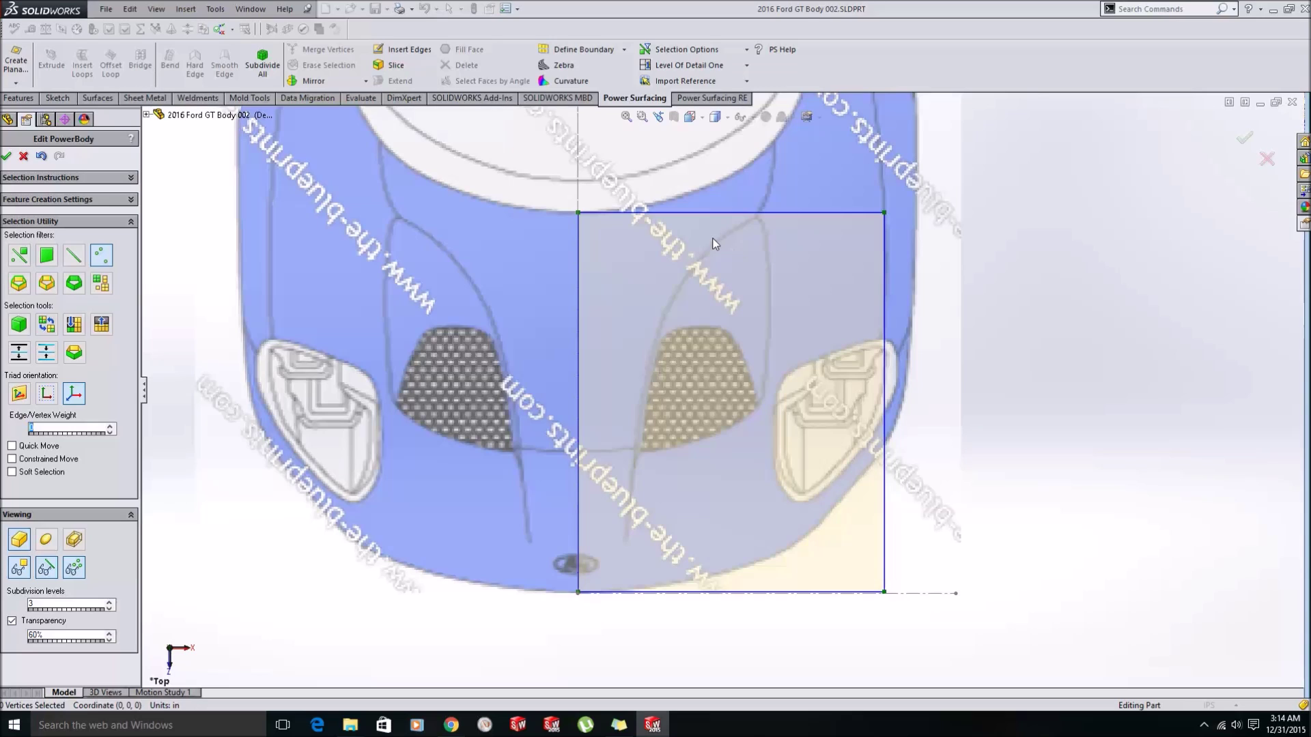
# Insert three lengthwise edge loops across the hood face, dividing it into four strips of roughly equal width.
pyautogui.click(74, 255)
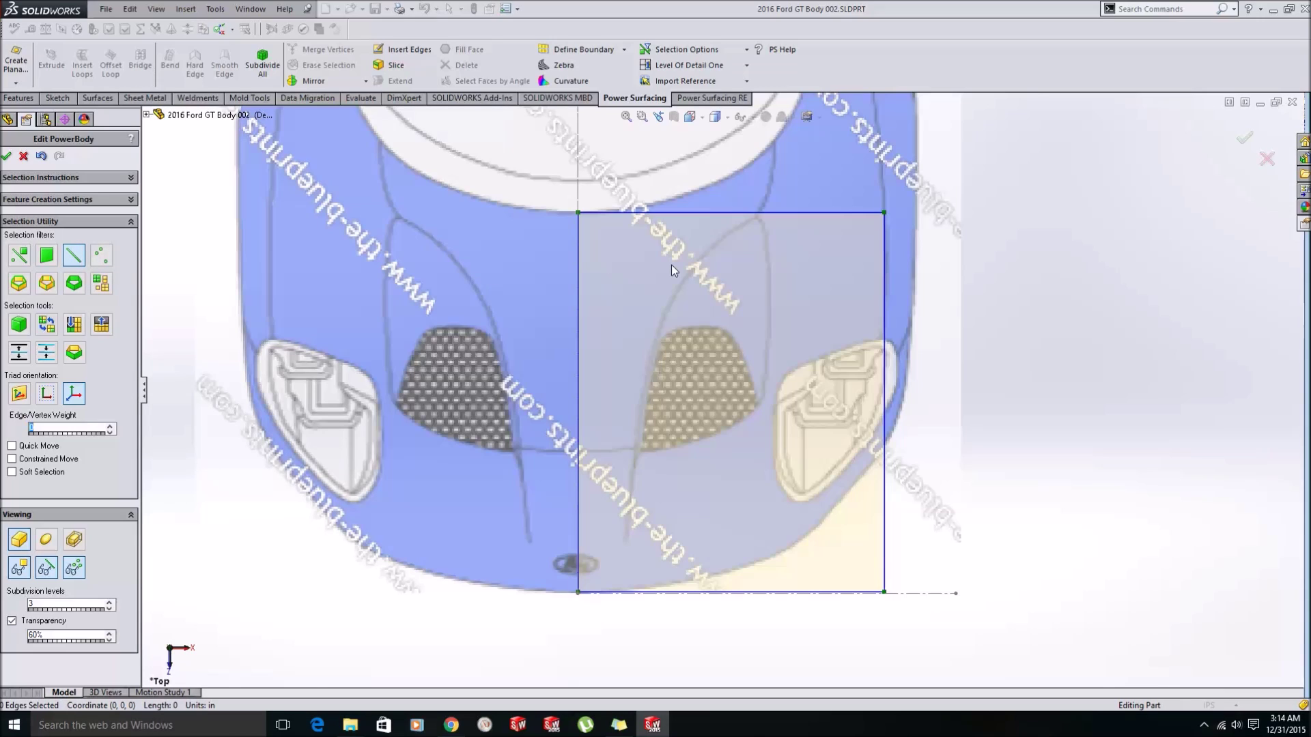
pyautogui.write('aaaaaaaaaaaaaaaaaa')
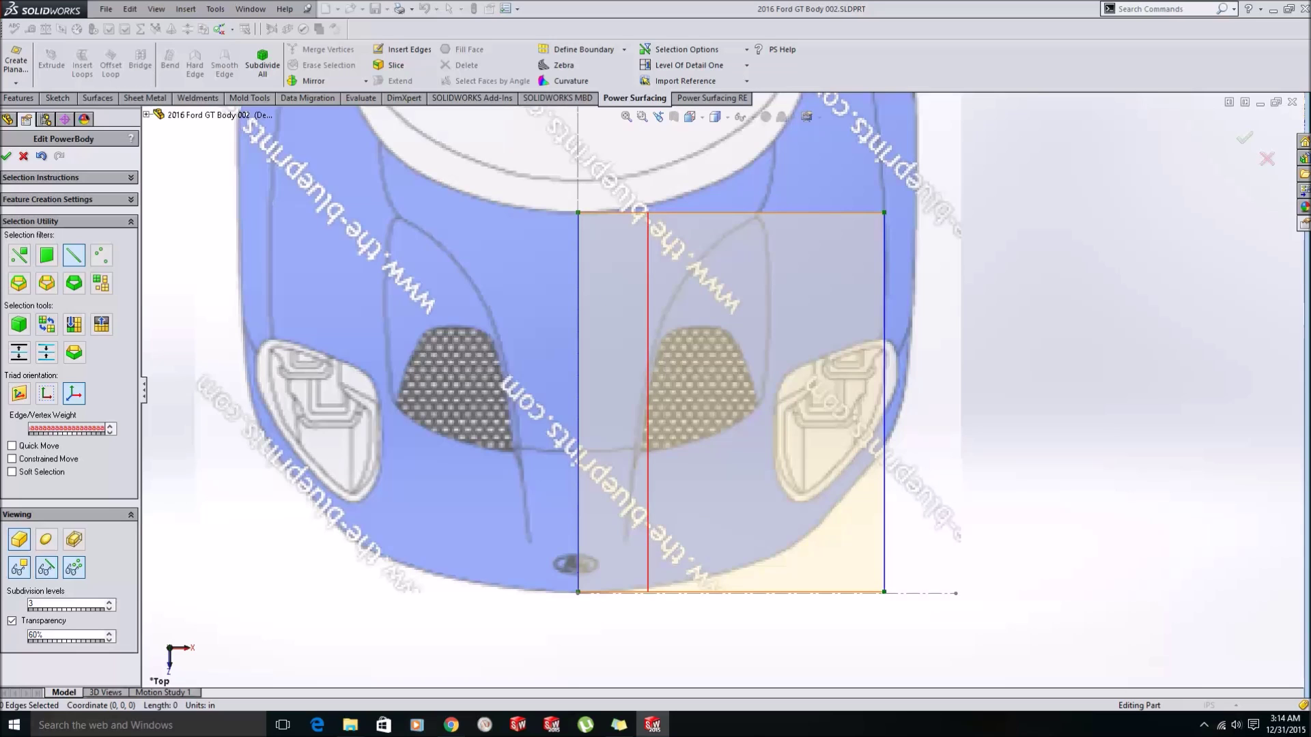
pyautogui.click(647, 213)
pyautogui.click(727, 215)
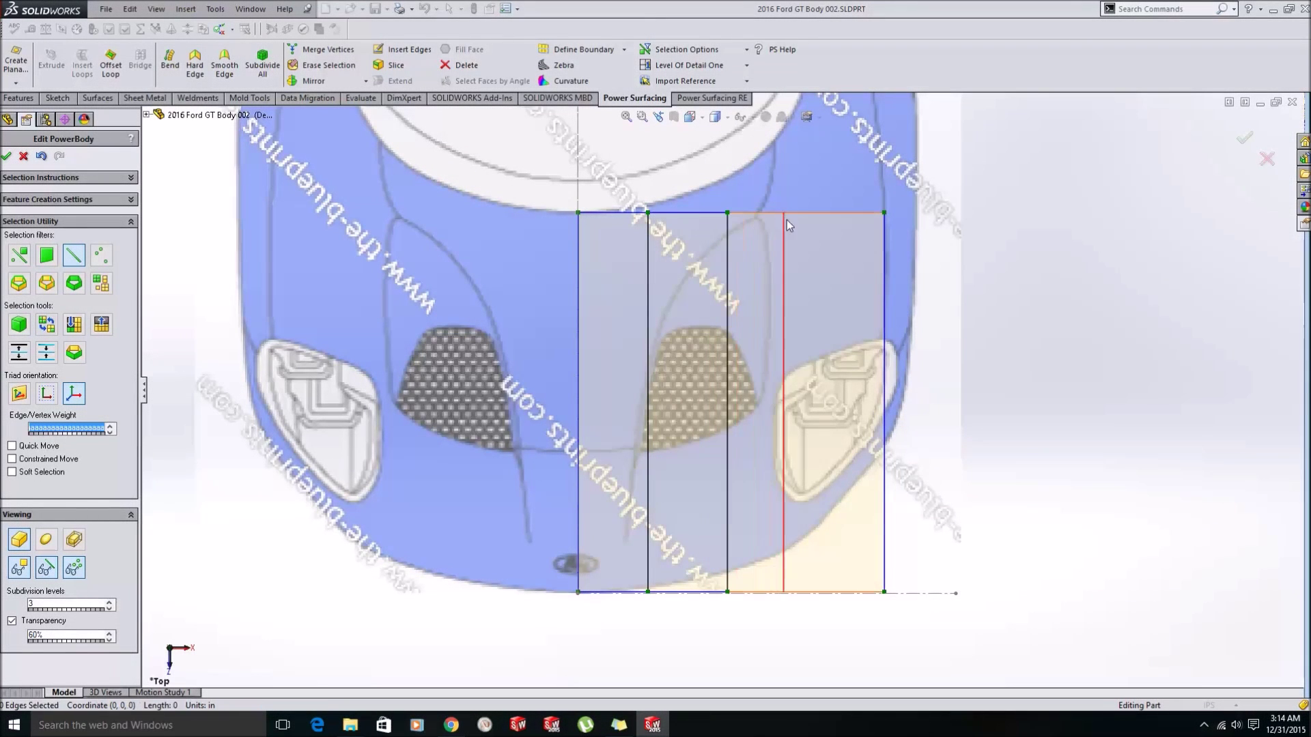
pyautogui.click(808, 214)
# Move the rear vertices of the three inserted loops back along the windshield curve, the outermost to about Z -54.17 in.
pyautogui.scroll(4, 788, 316)
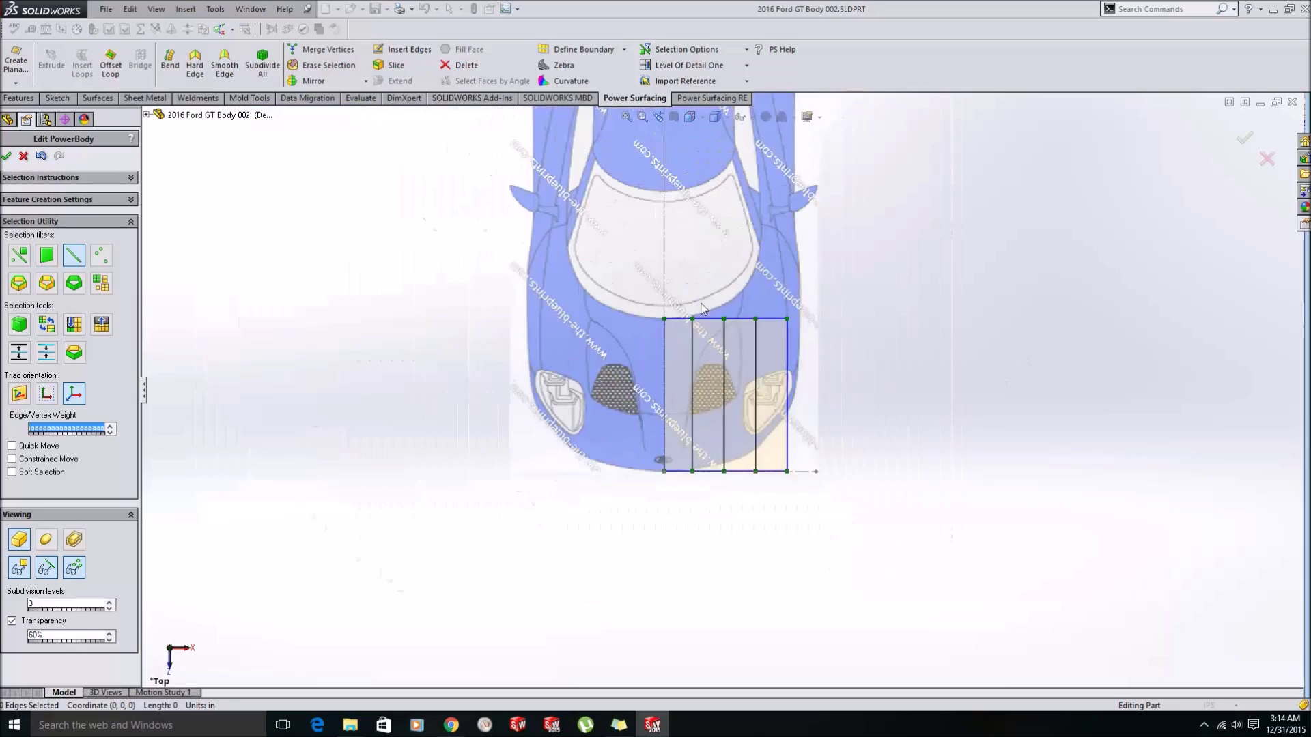
pyautogui.scroll(-3, 787, 317)
pyautogui.moveTo(708, 334); pyautogui.dragTo(675, 370)
pyautogui.scroll(-3, 703, 367)
pyautogui.press('v')
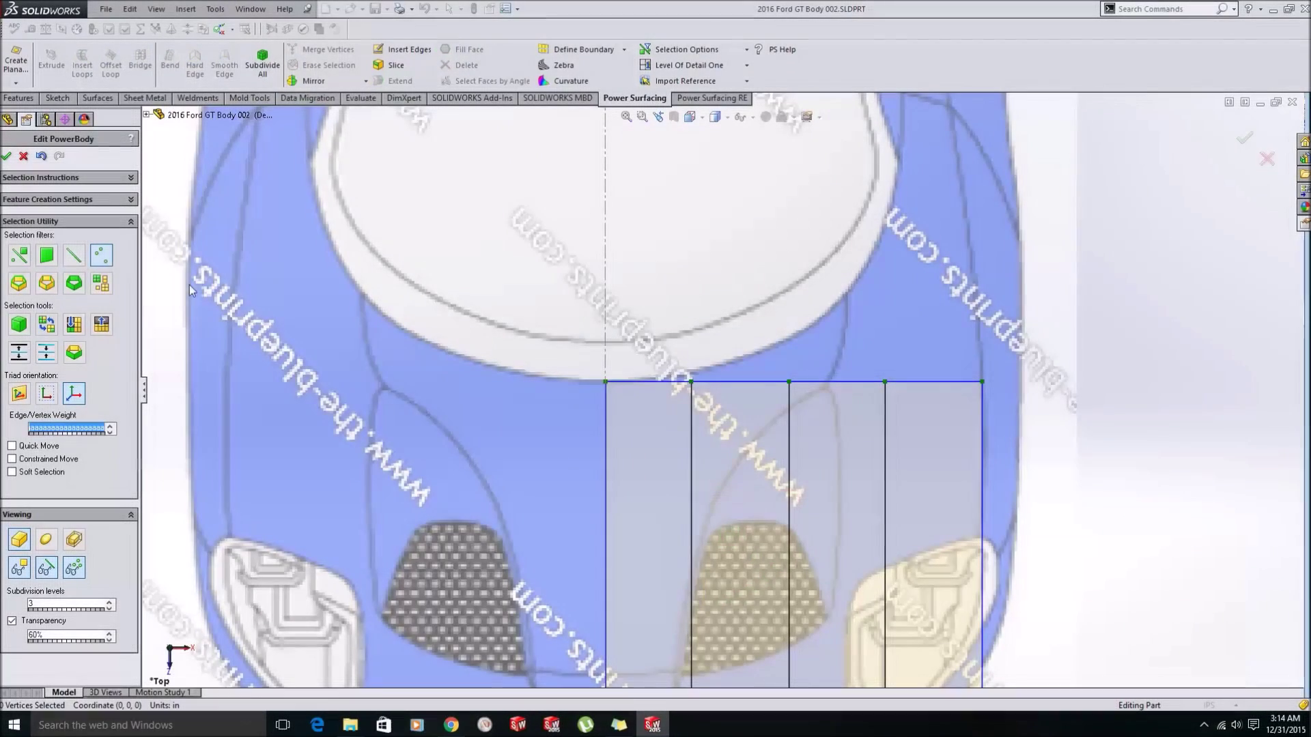
pyautogui.click(690, 381)
pyautogui.moveTo(689, 437); pyautogui.dragTo(689, 429)
pyautogui.click(788, 382)
pyautogui.moveTo(790, 390); pyautogui.dragTo(790, 437)
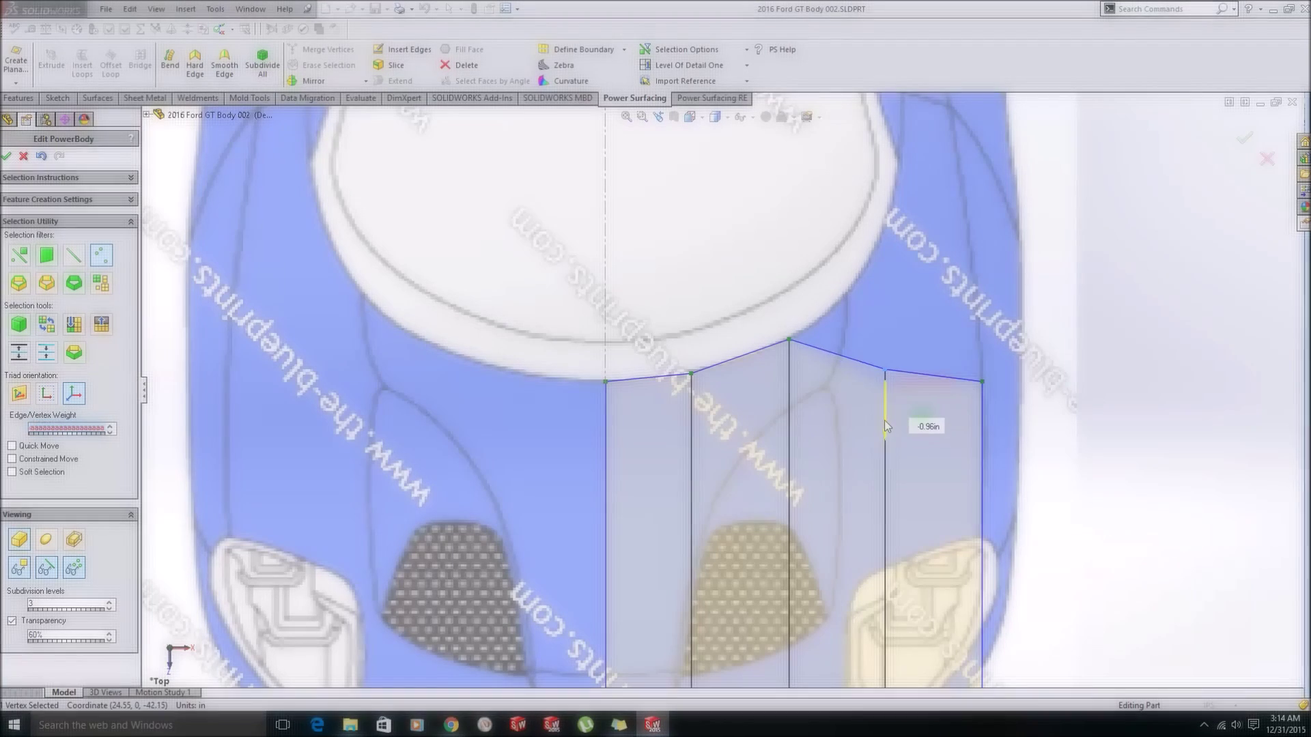
pyautogui.moveTo(883, 420); pyautogui.dragTo(846, 286)
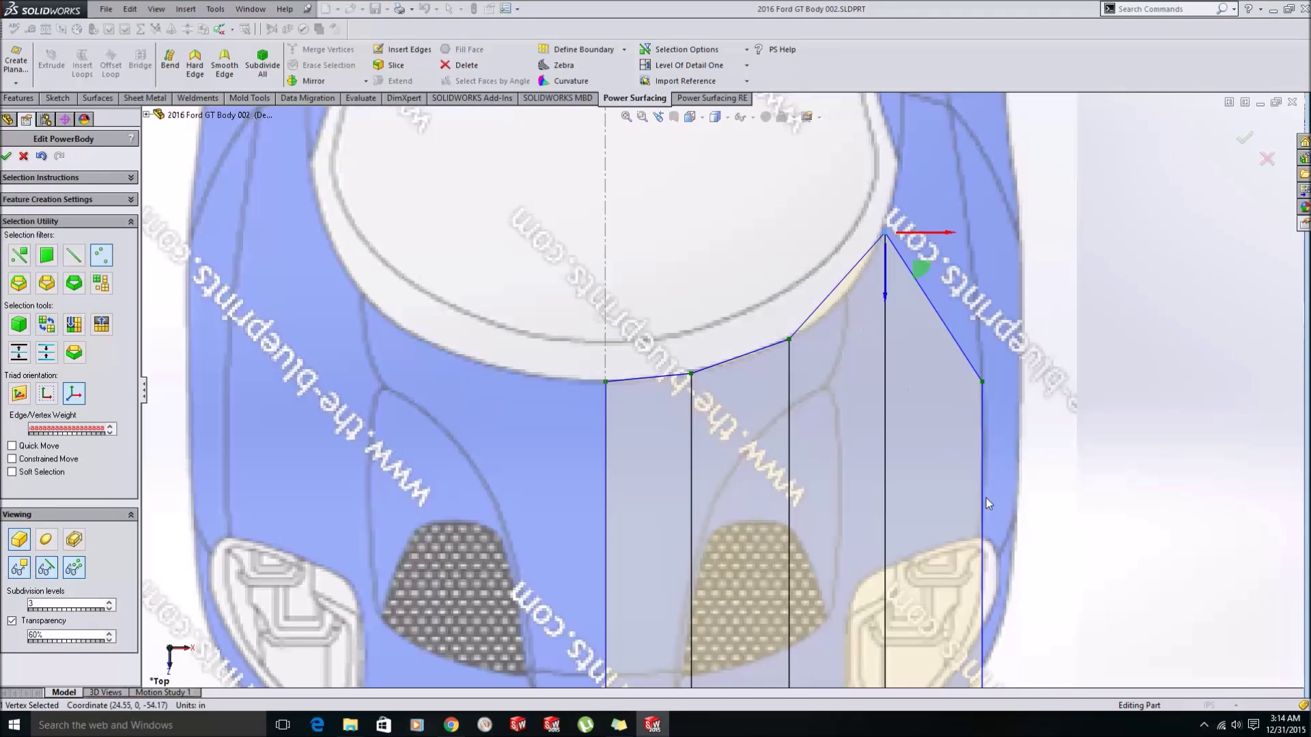
# Move the front vertices of the two outer loops and the front outer corner back along the nose outline, the corner to about Z -15.72 in.
pyautogui.scroll(5, 971, 535)
pyautogui.scroll(-2, 856, 502)
pyautogui.scroll(-2, 826, 488)
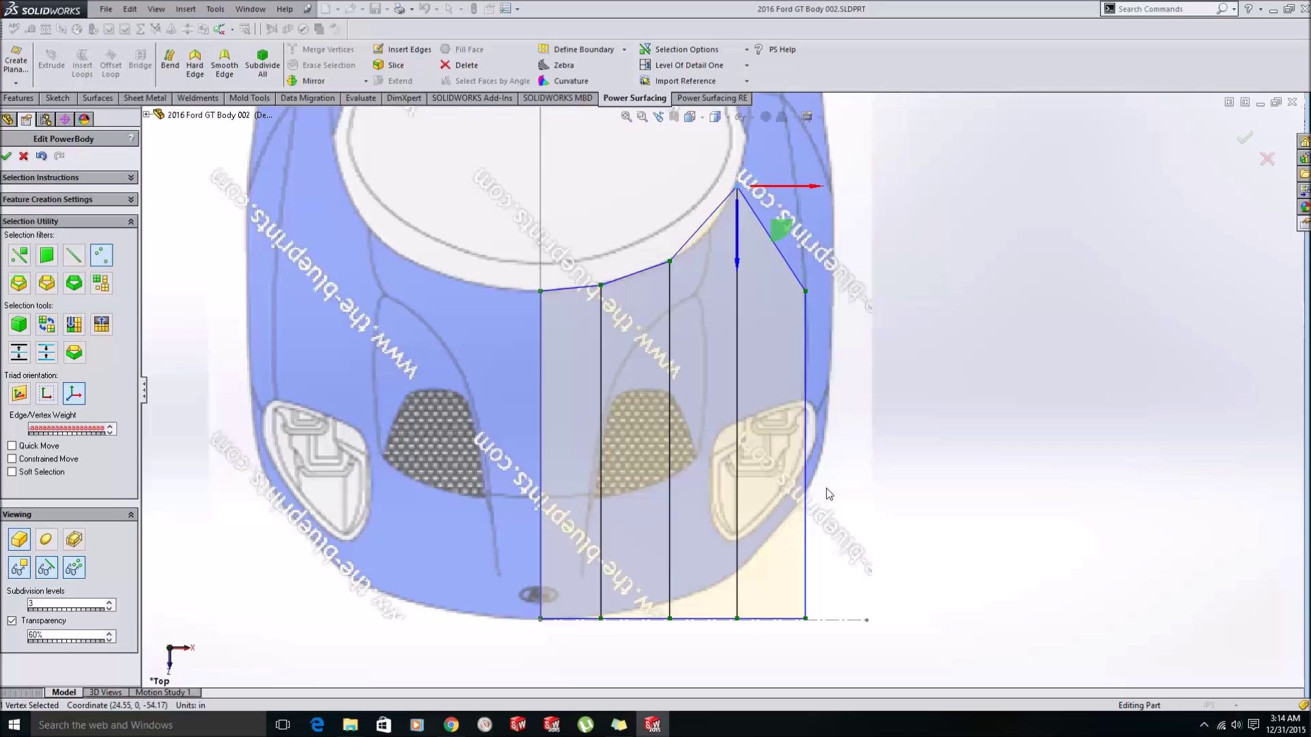
pyautogui.scroll(-3, 830, 349)
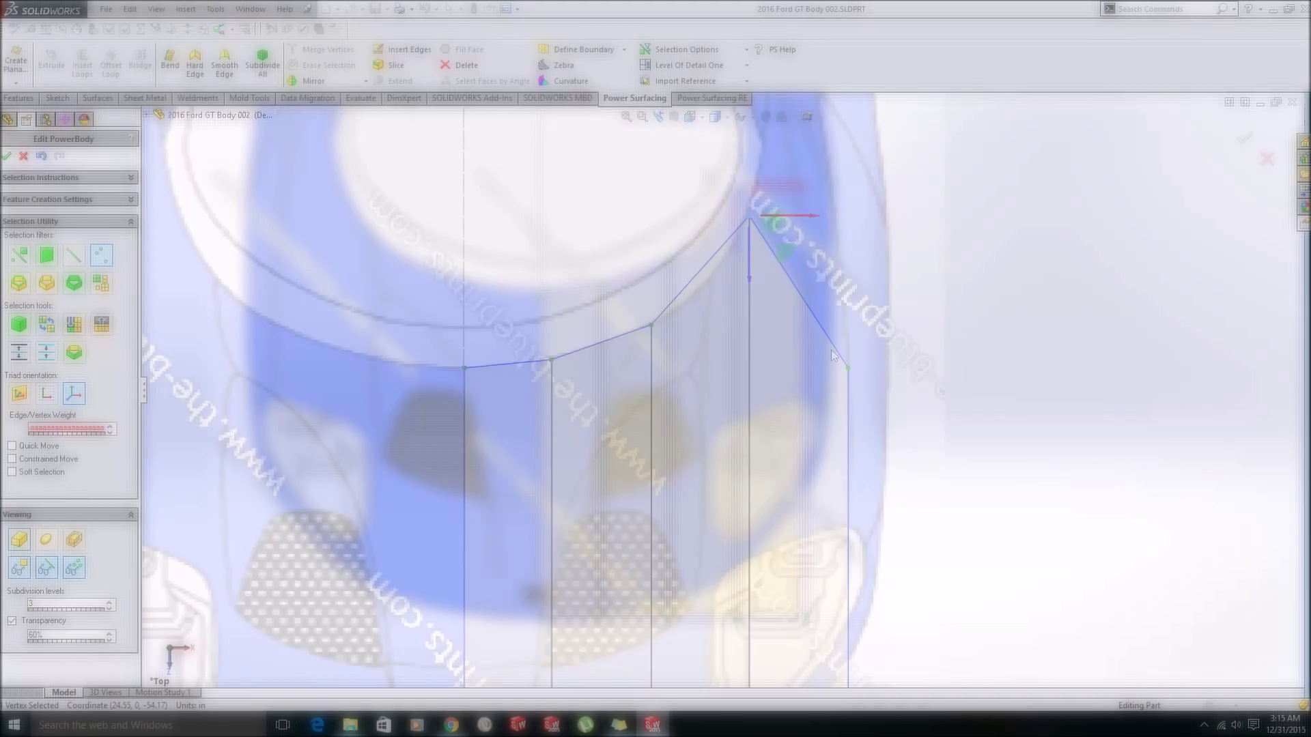
pyautogui.moveTo(708, 381); pyautogui.dragTo(712, 425)
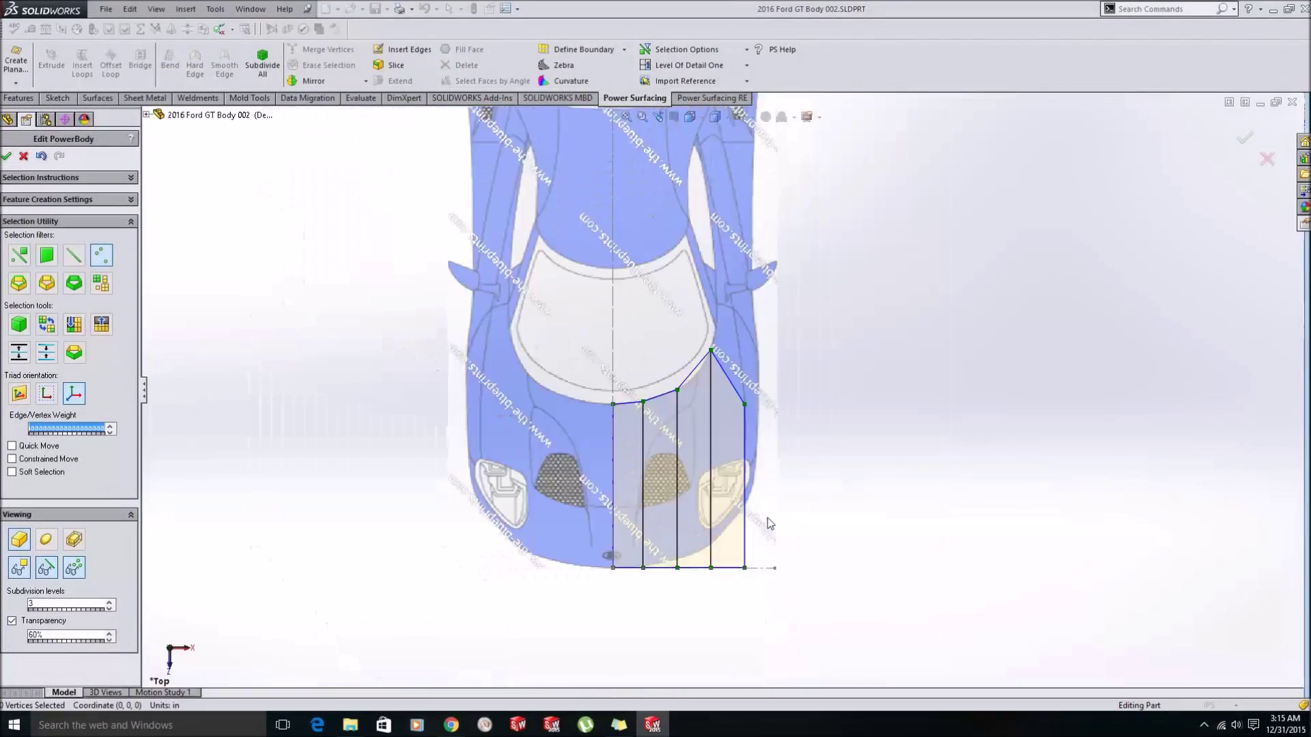
pyautogui.scroll(-2, 751, 519)
pyautogui.scroll(-3, 611, 482)
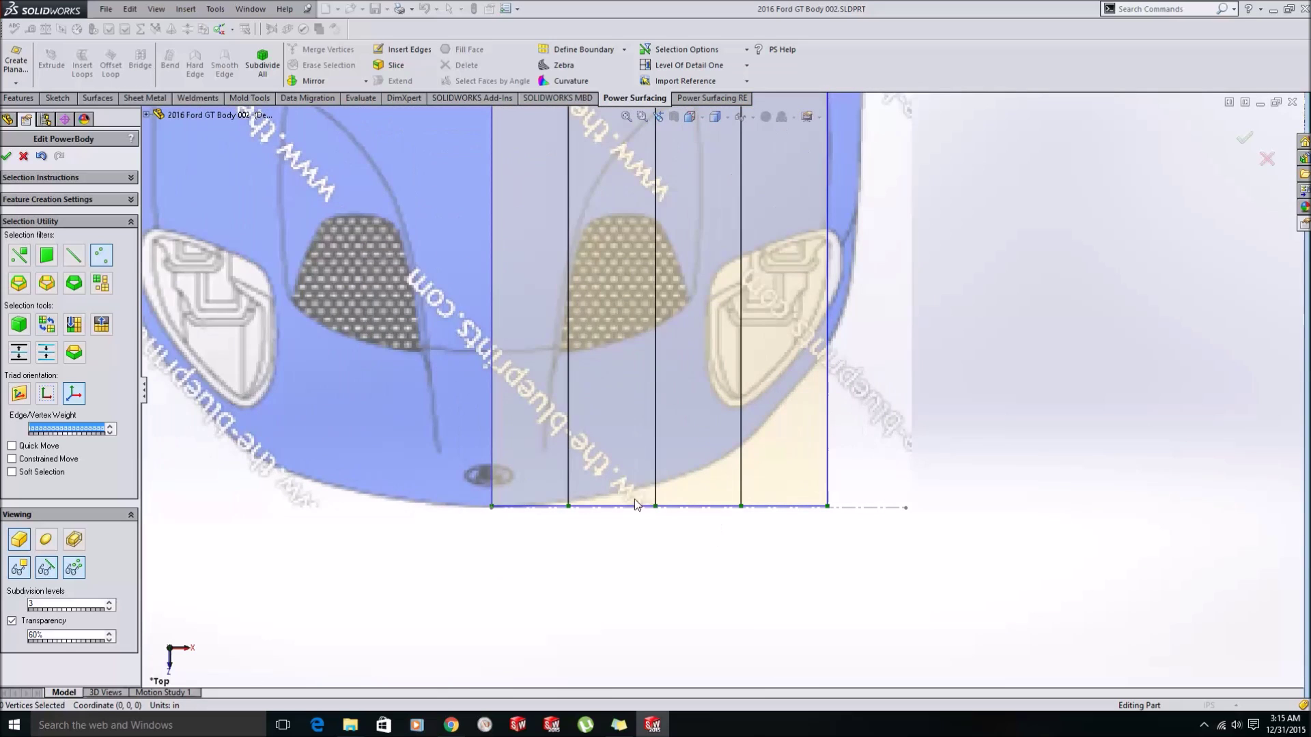
pyautogui.click(653, 506)
pyautogui.moveTo(652, 561); pyautogui.dragTo(646, 541)
pyautogui.click(740, 507)
pyautogui.moveTo(742, 563); pyautogui.dragTo(729, 510)
pyautogui.click(827, 506)
pyautogui.moveTo(831, 537); pyautogui.dragTo(822, 381)
pyautogui.scroll(2, 921, 351)
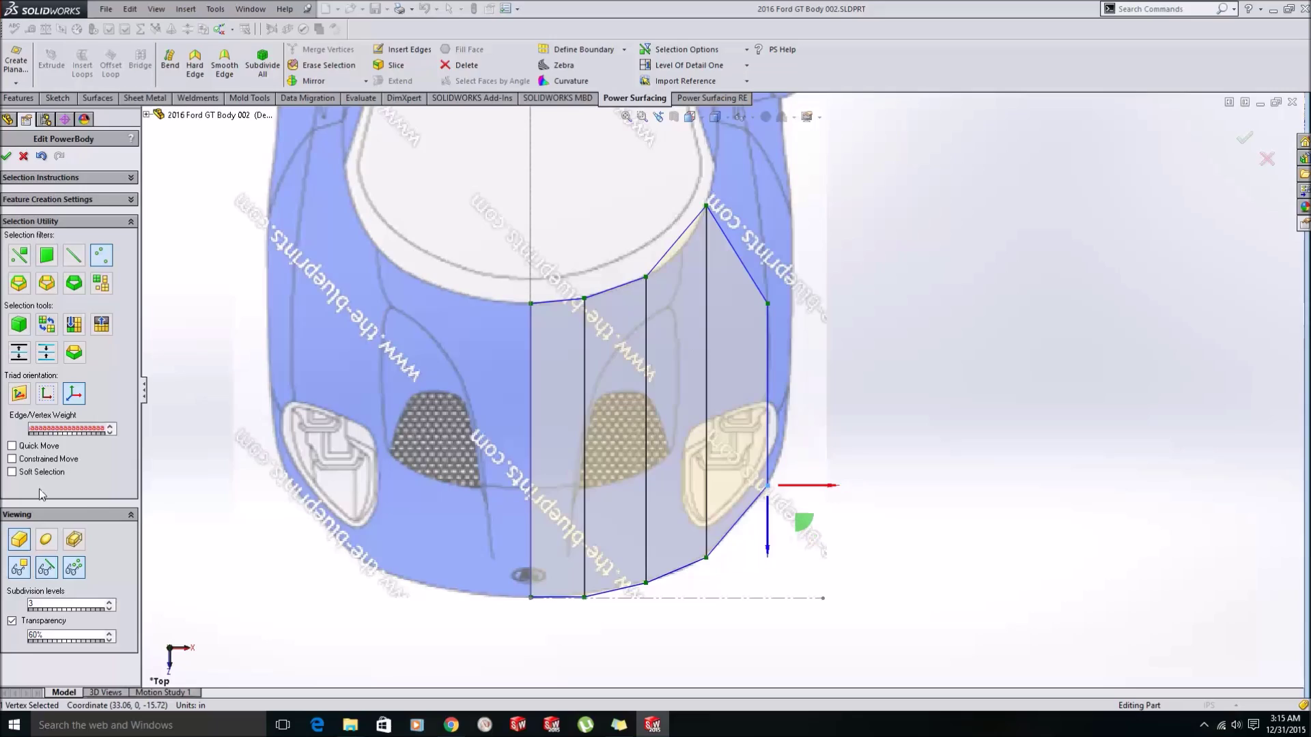
# Display the hood as a smooth surface, as the control mesh, and as both together to compare the shapes.
pyautogui.click(53, 539)
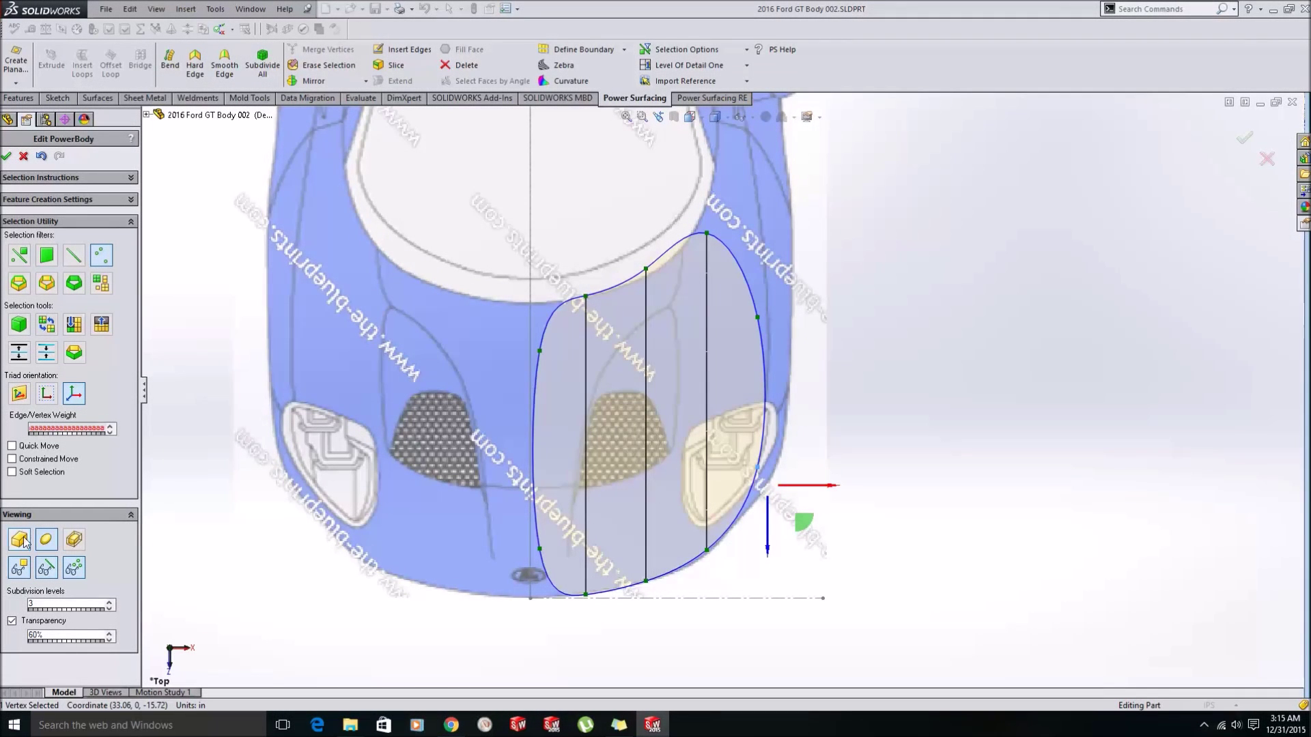
pyautogui.click(20, 539)
pyautogui.click(74, 539)
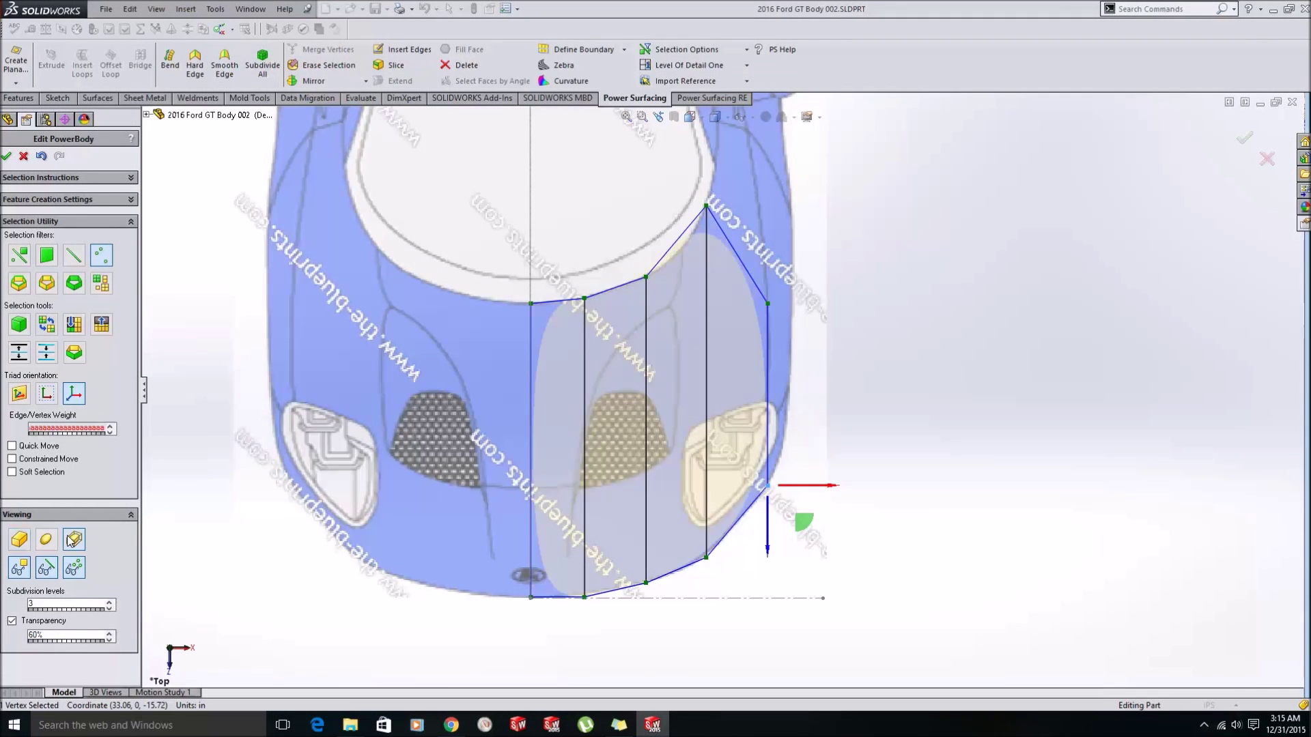
pyautogui.scroll(2, 955, 348)
pyautogui.scroll(-2, 548, 404)
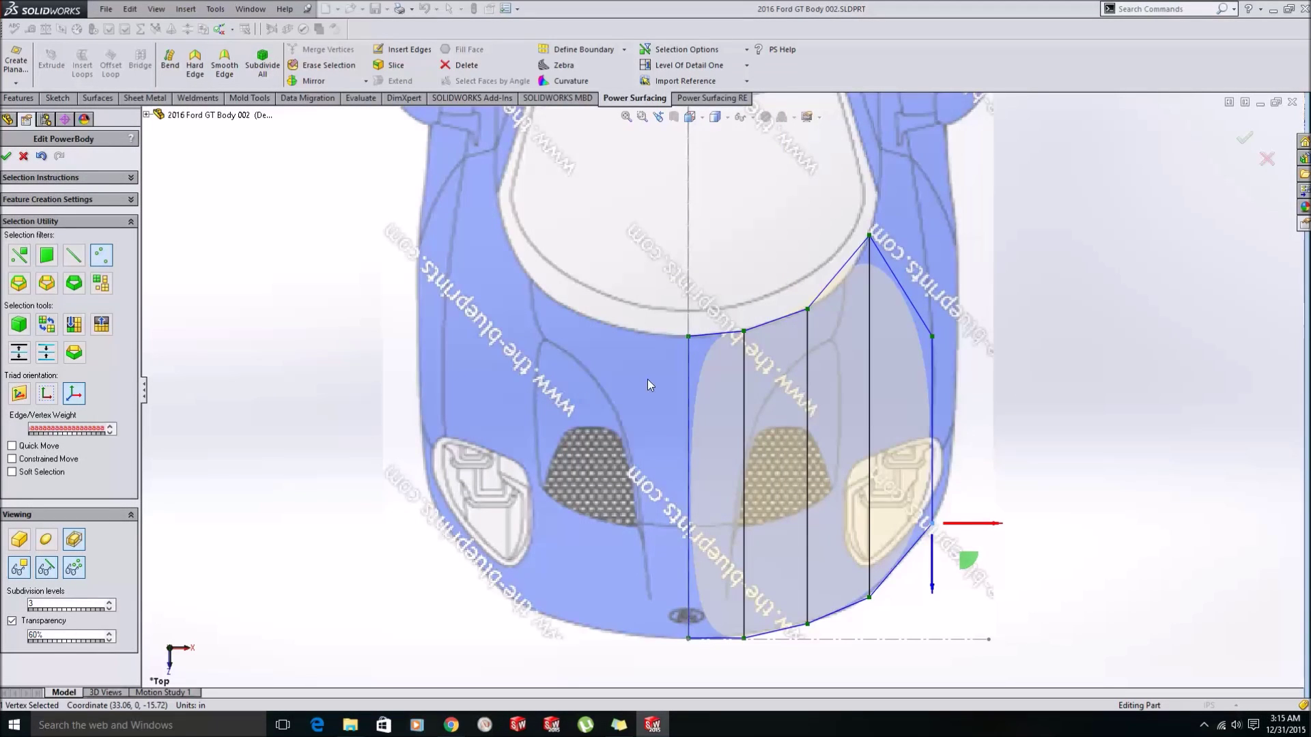
# Try vertex weights of 20 and 100 on the rear centreline vertex, and set the weight back to 0.
pyautogui.click(687, 337)
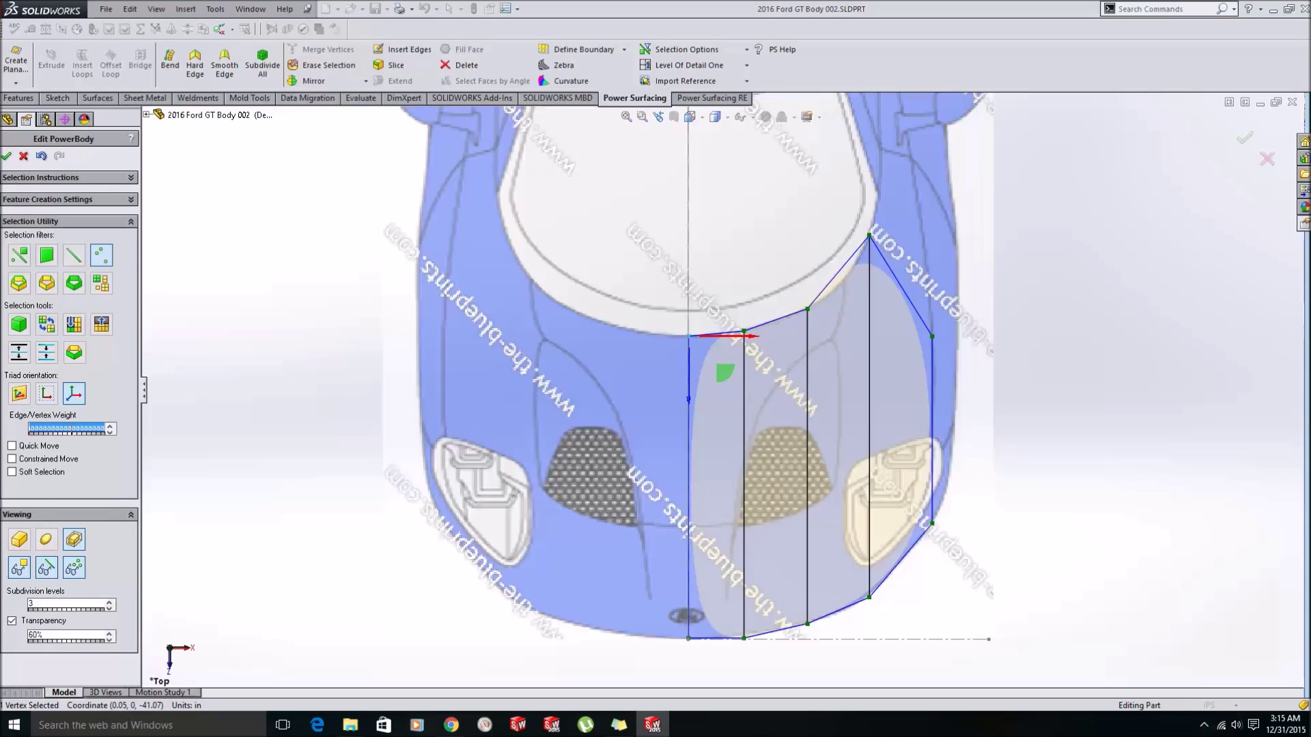
pyautogui.write('00')
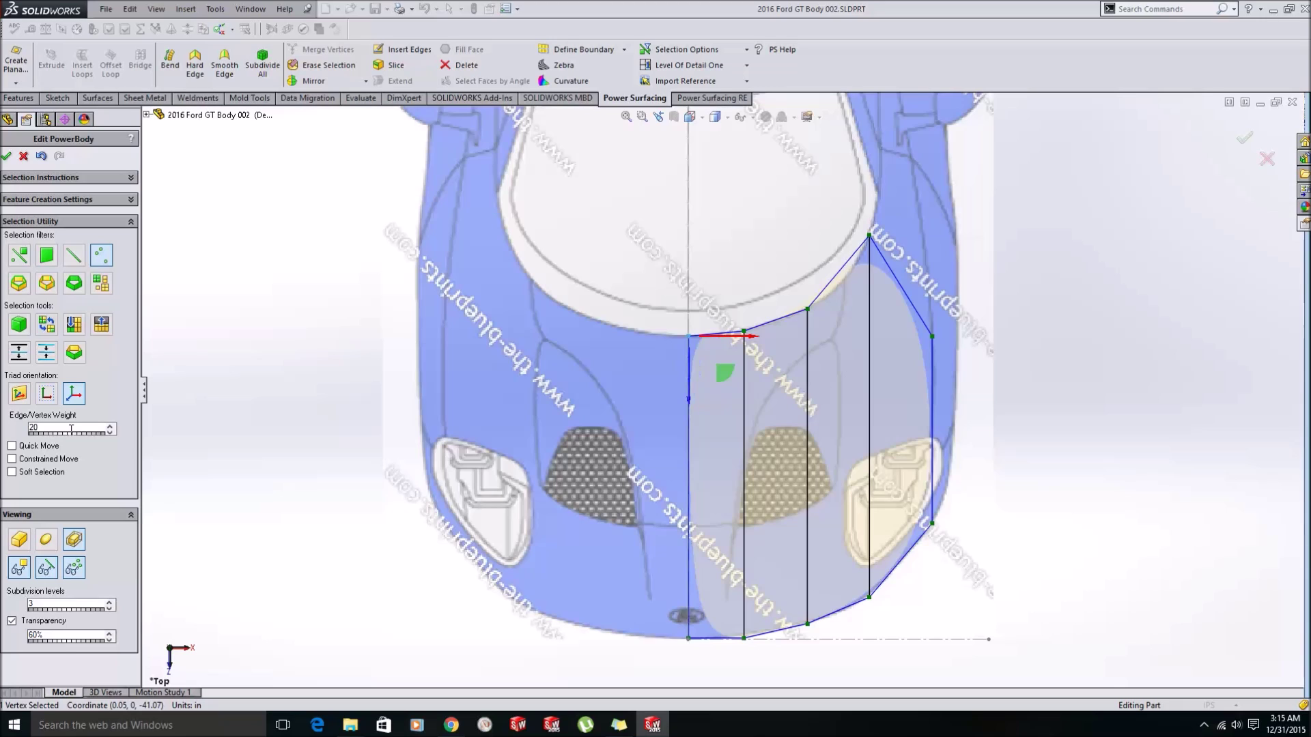
pyautogui.scroll(-5, 694, 343)
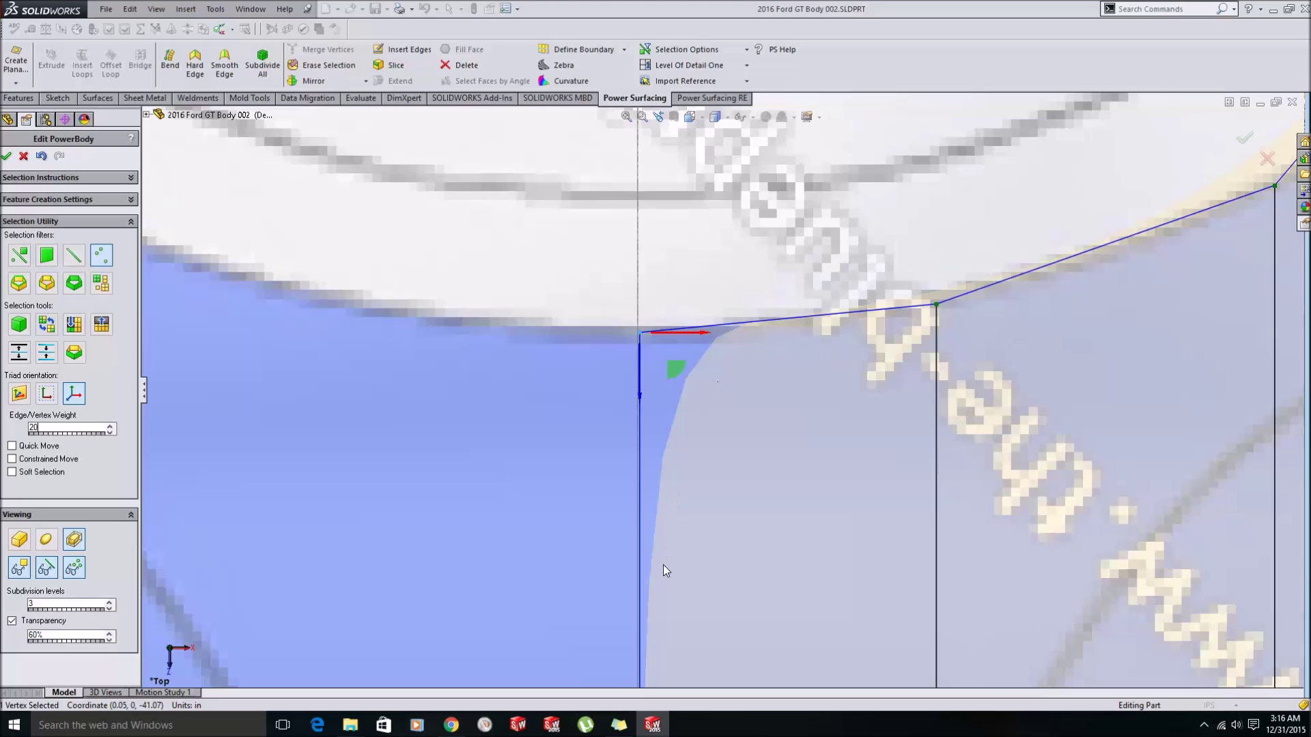
pyautogui.scroll(5, 662, 564)
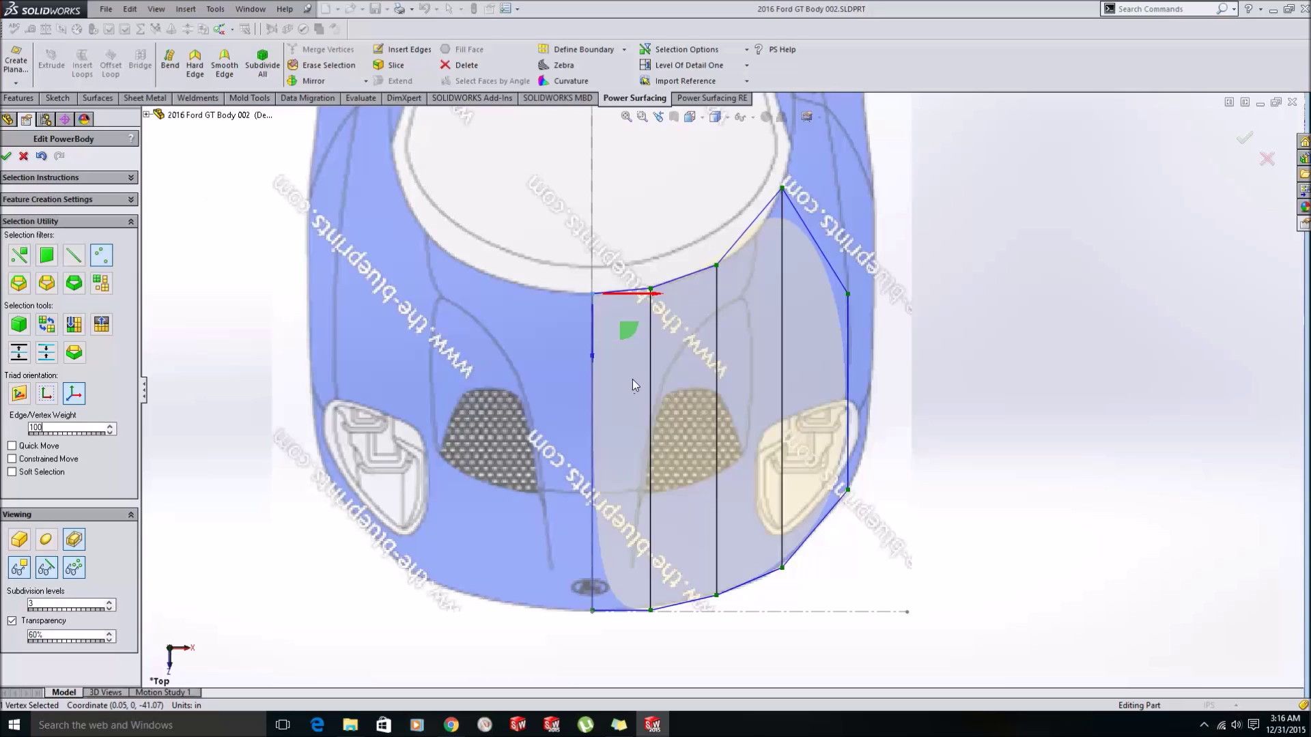
pyautogui.scroll(-10, 637, 276)
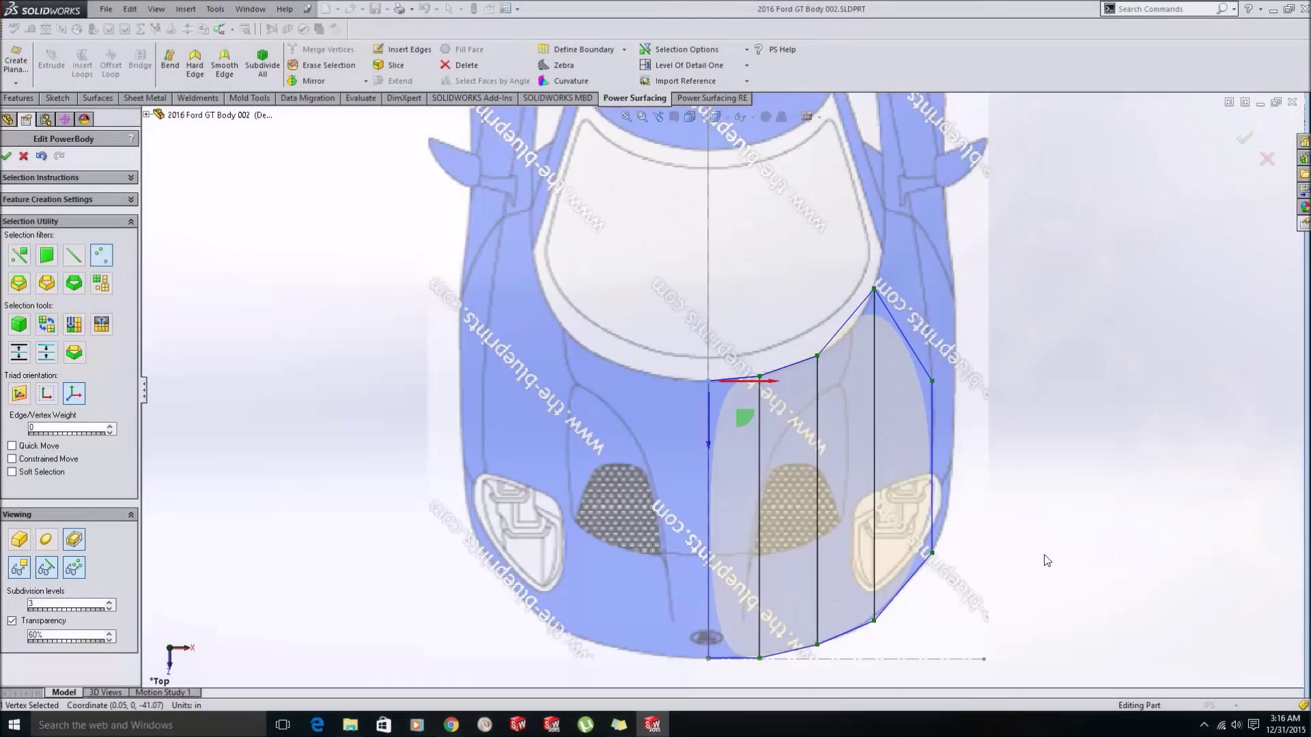
pyautogui.click(1047, 559)
# Show only the control mesh, move the rear outer corner to about X 31.96 in, Z -54.96 in, and shift the outermost loop's rear vertex forward.
pyautogui.scroll(-3, 908, 328)
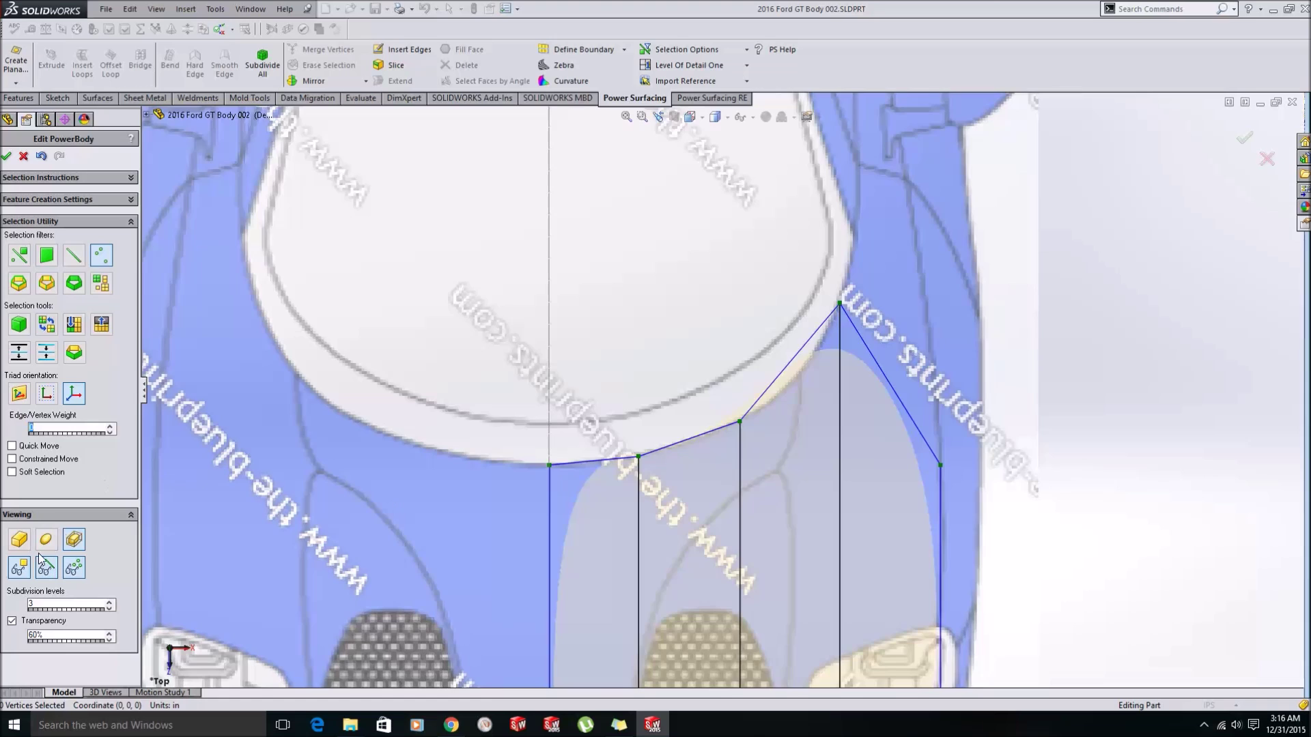
pyautogui.click(19, 539)
pyautogui.scroll(3, 826, 394)
pyautogui.click(848, 433)
pyautogui.moveTo(848, 493); pyautogui.dragTo(792, 421)
pyautogui.click(790, 340)
pyautogui.click(847, 338)
pyautogui.moveTo(890, 374); pyautogui.dragTo(882, 376)
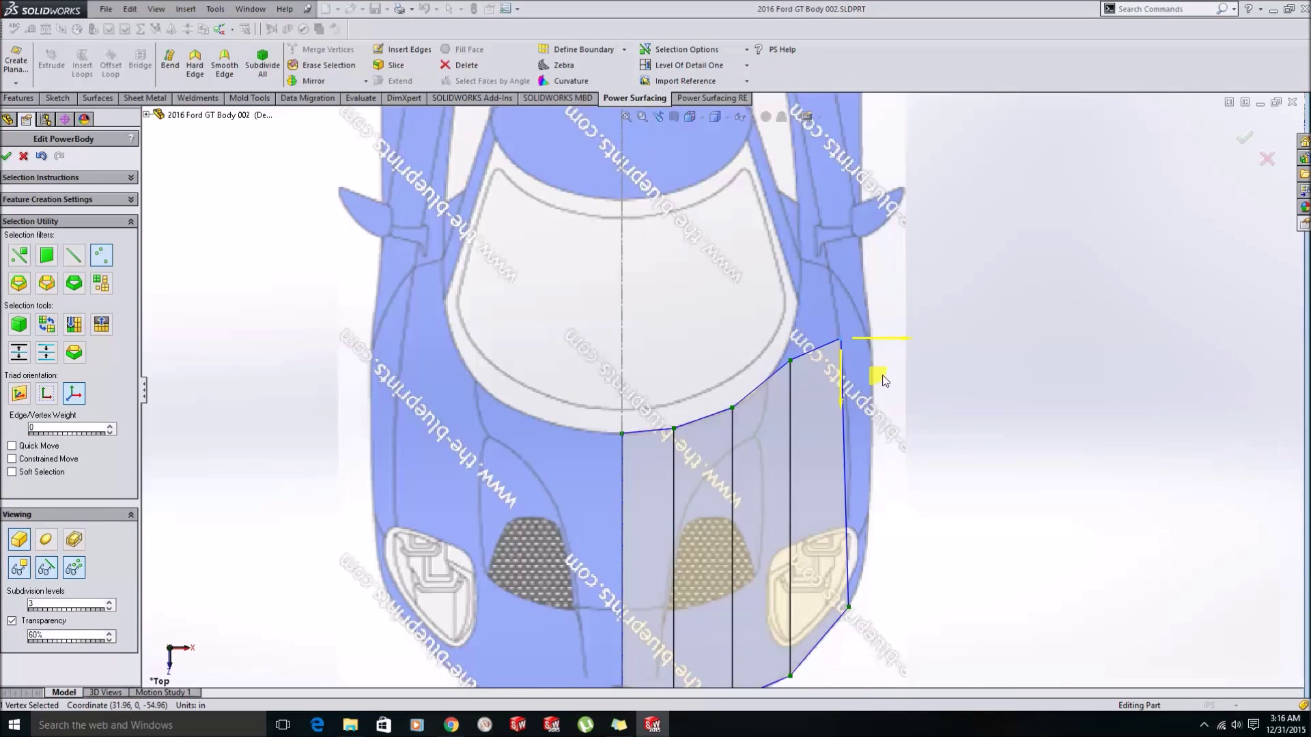
pyautogui.press('Escape')
pyautogui.scroll(5, 855, 326)
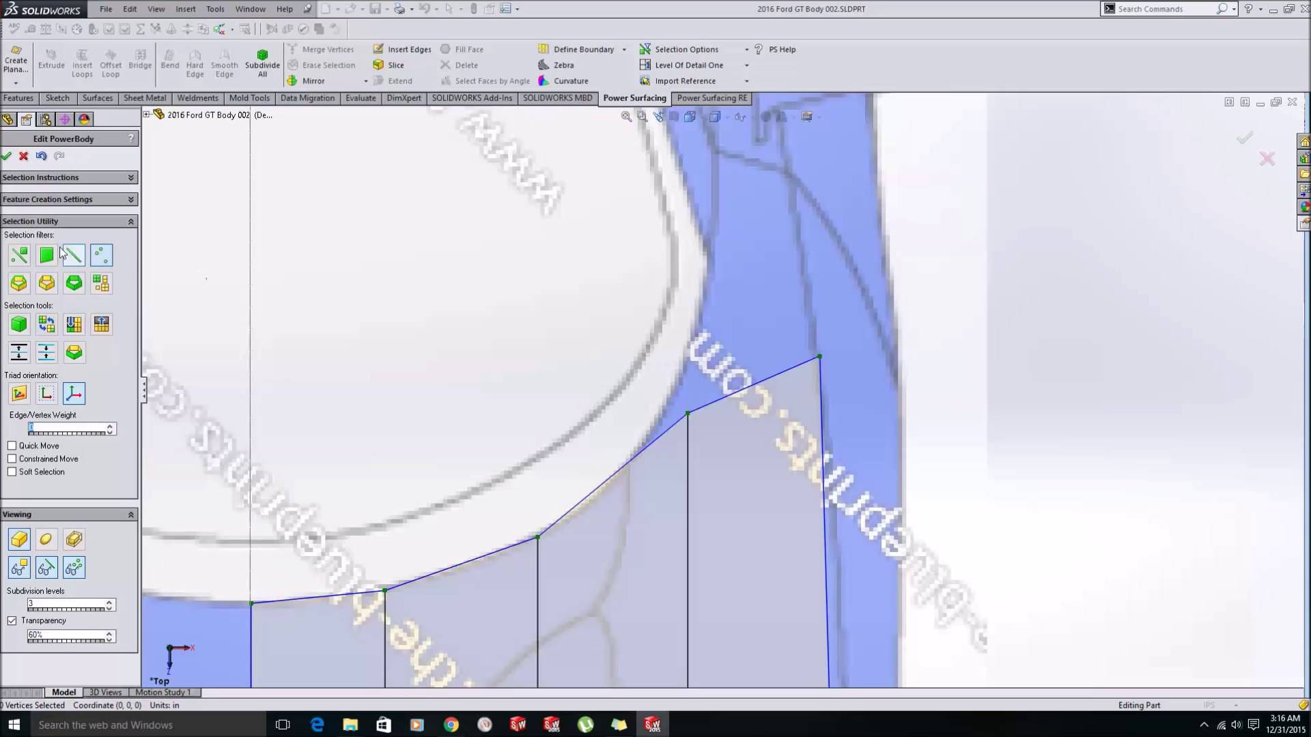
# Extend the mesh rearward from its rear outer edge and narrow the new end to fit between the windshield and the fender.
pyautogui.click(74, 255)
pyautogui.click(751, 384)
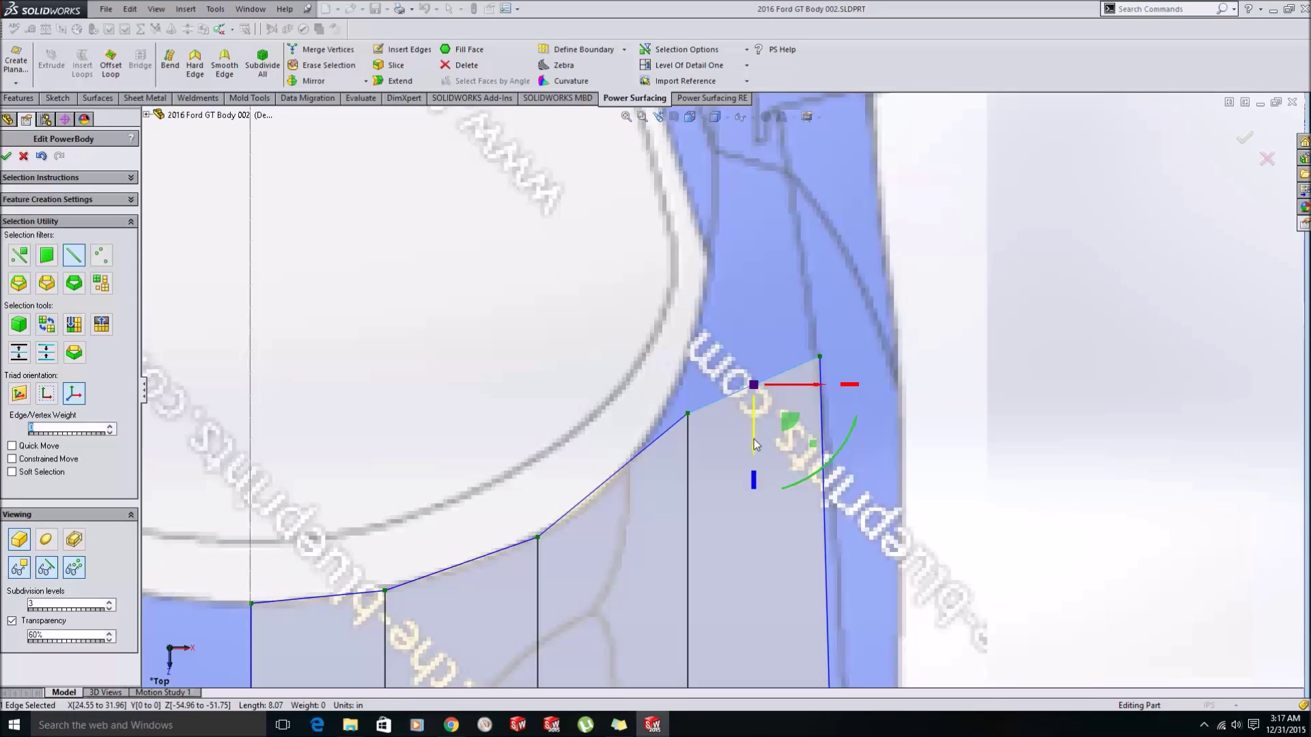
pyautogui.moveTo(755, 449); pyautogui.dragTo(732, 269)
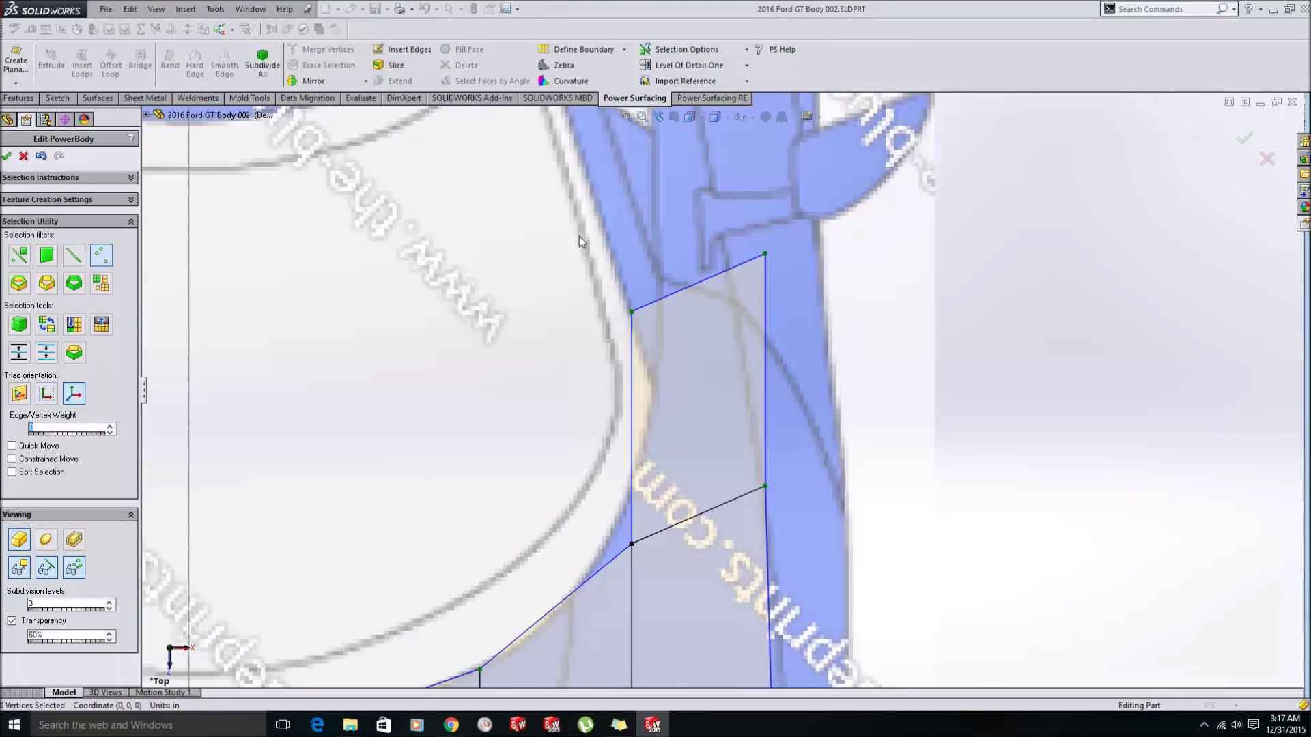
pyautogui.click(764, 254)
pyautogui.moveTo(804, 288); pyautogui.dragTo(657, 273)
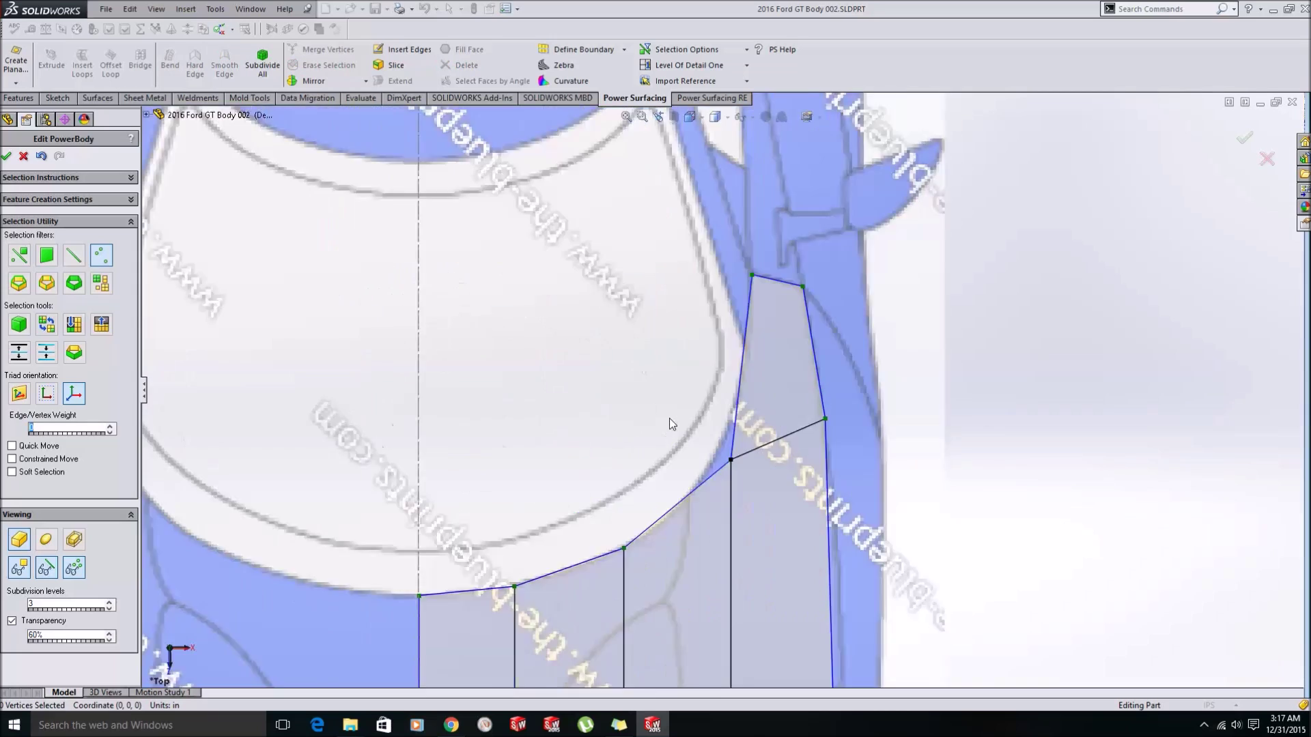
pyautogui.scroll(5, 669, 423)
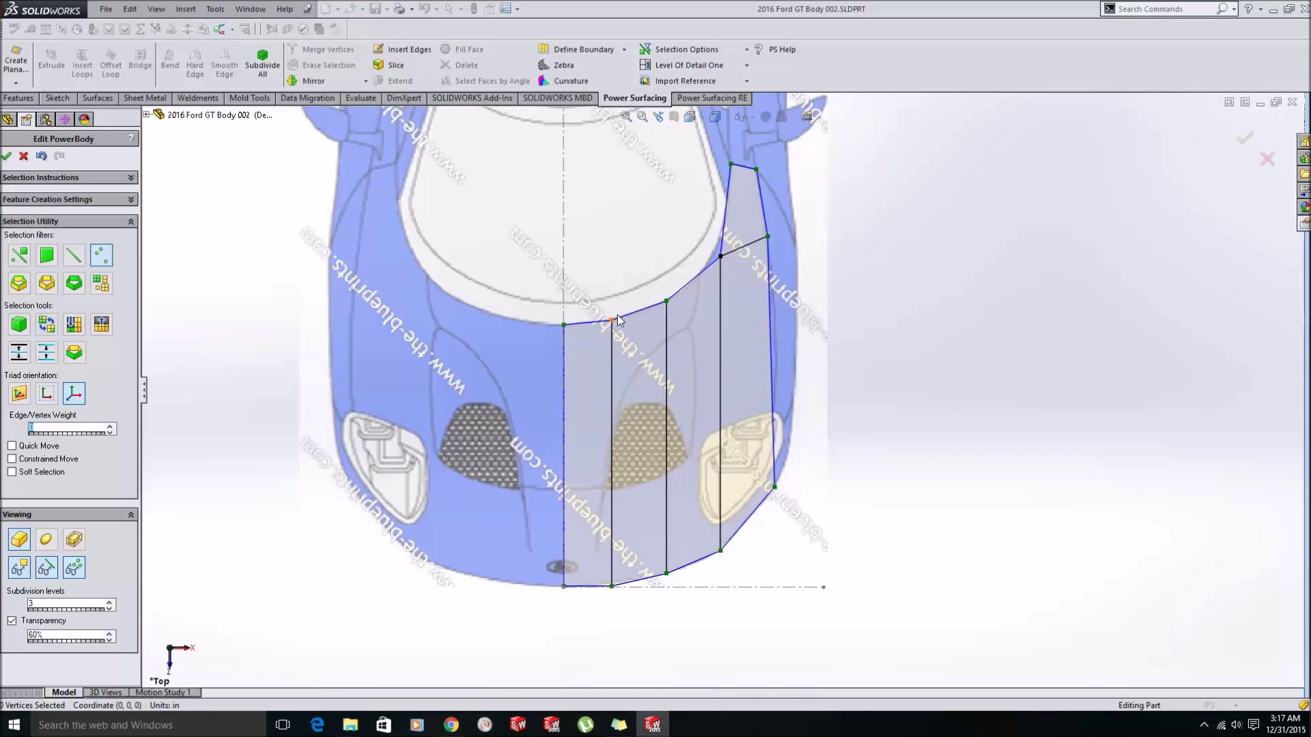
# Insert two crosswise edge loops, one midway and one nearer the nose, and shift the first loop's outer vertex outward about 0.64 in.
pyautogui.click(567, 450)
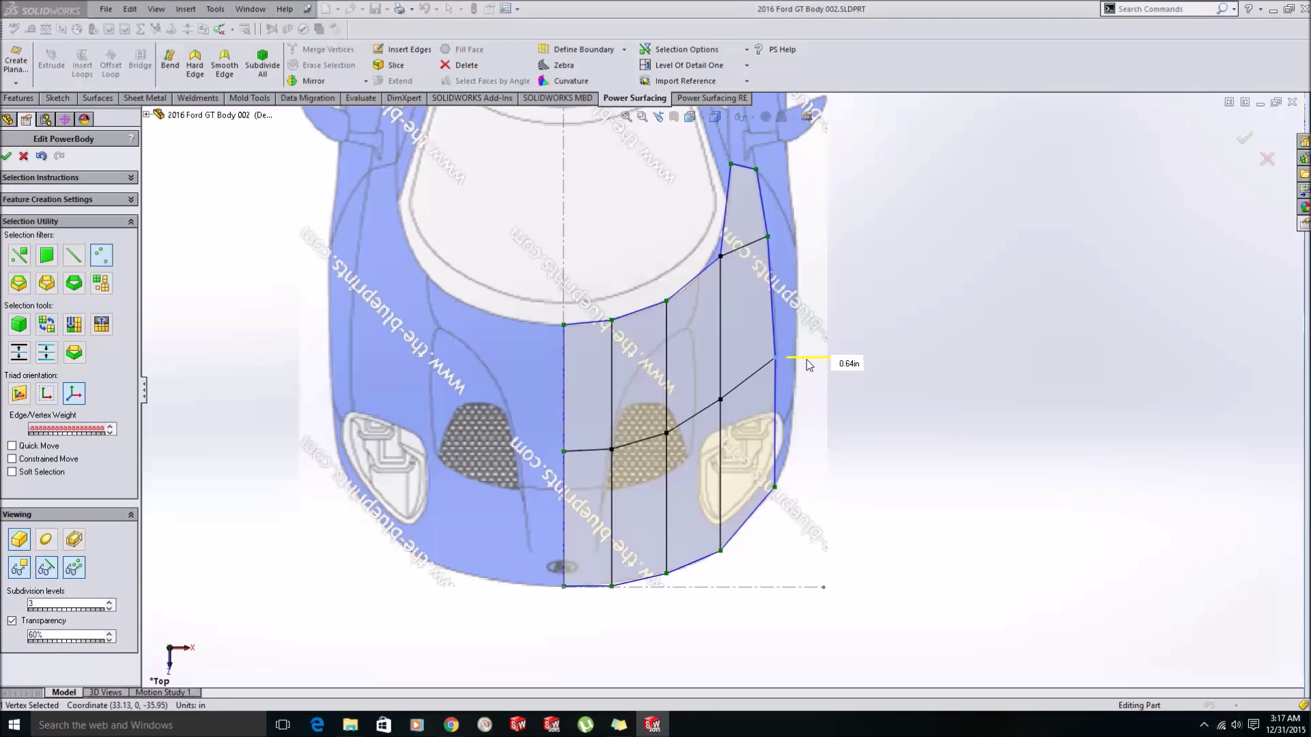
pyautogui.scroll(-3, 792, 382)
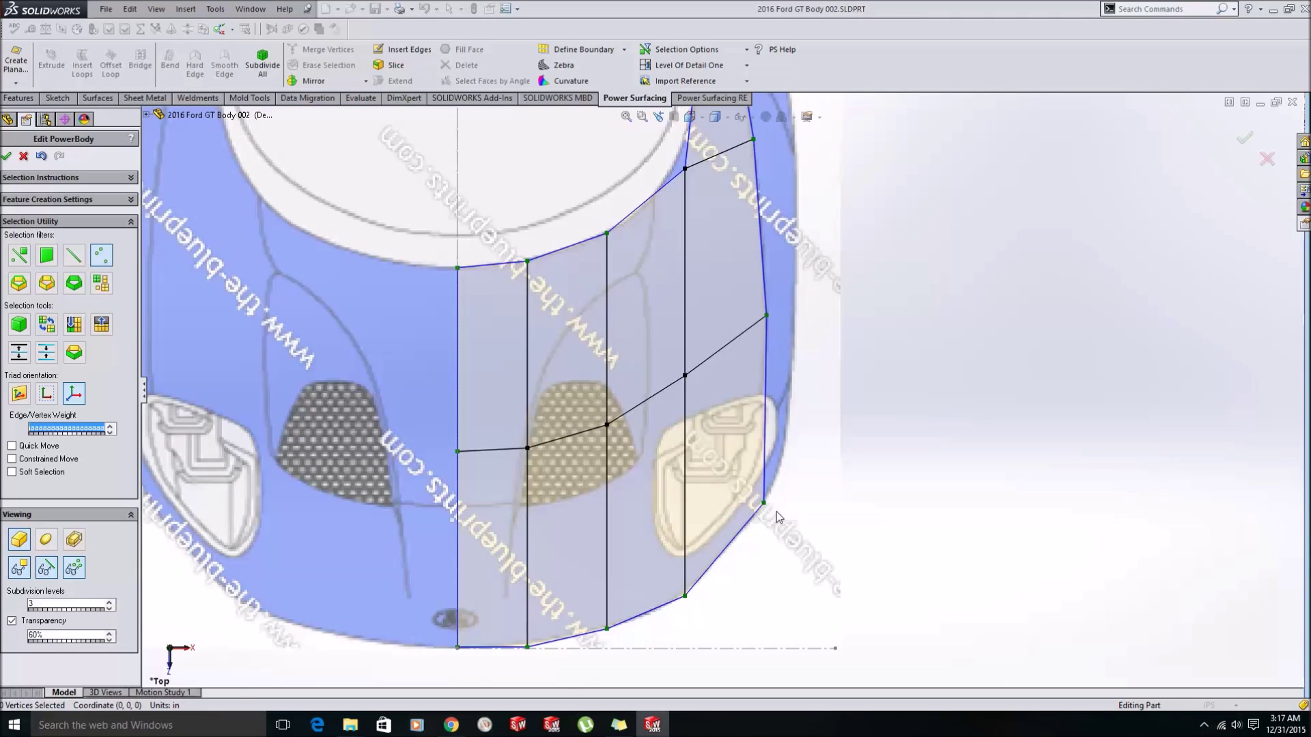
pyautogui.click(457, 534)
pyautogui.press('Escape')
# Extrude the front outer edge beside the headlight outward about 3.03 in.
pyautogui.click(764, 436)
pyautogui.keyDown('alt'); pyautogui.moveTo(827, 448); pyautogui.dragTo(854, 449); pyautogui.keyUp('alt')
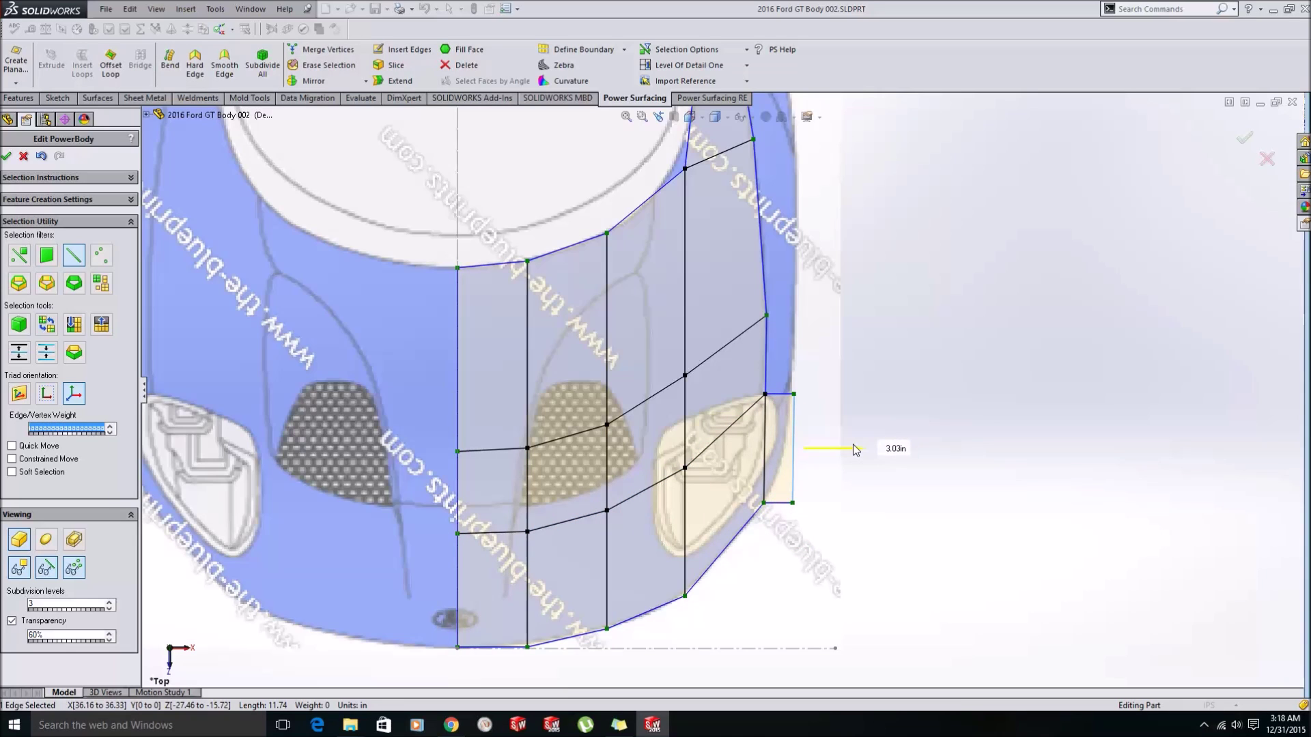
pyautogui.press('Escape')
# Move the front and rear outer vertices of the extruded headlight face back onto the fender outline.
pyautogui.scroll(-3, 790, 400)
pyautogui.click(107, 259)
pyautogui.click(790, 579)
pyautogui.moveTo(821, 618); pyautogui.dragTo(804, 532)
pyautogui.press('Escape')
pyautogui.click(792, 388)
pyautogui.moveTo(824, 428); pyautogui.dragTo(821, 398)
pyautogui.press('Escape')
# Insert an edge in the extruded headlight face from its rear edge to its front inner corner, with the rear vertex set forward.
pyautogui.scroll(-2, 821, 399)
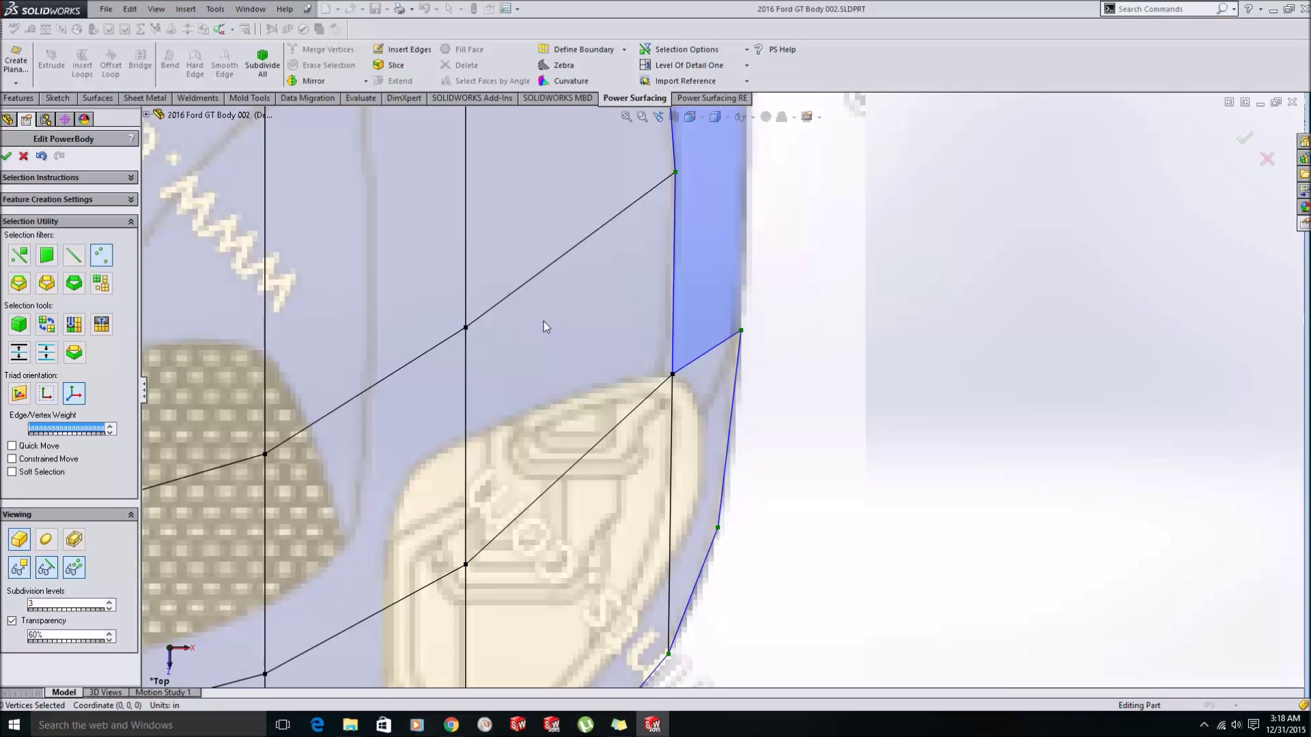
pyautogui.press('s')
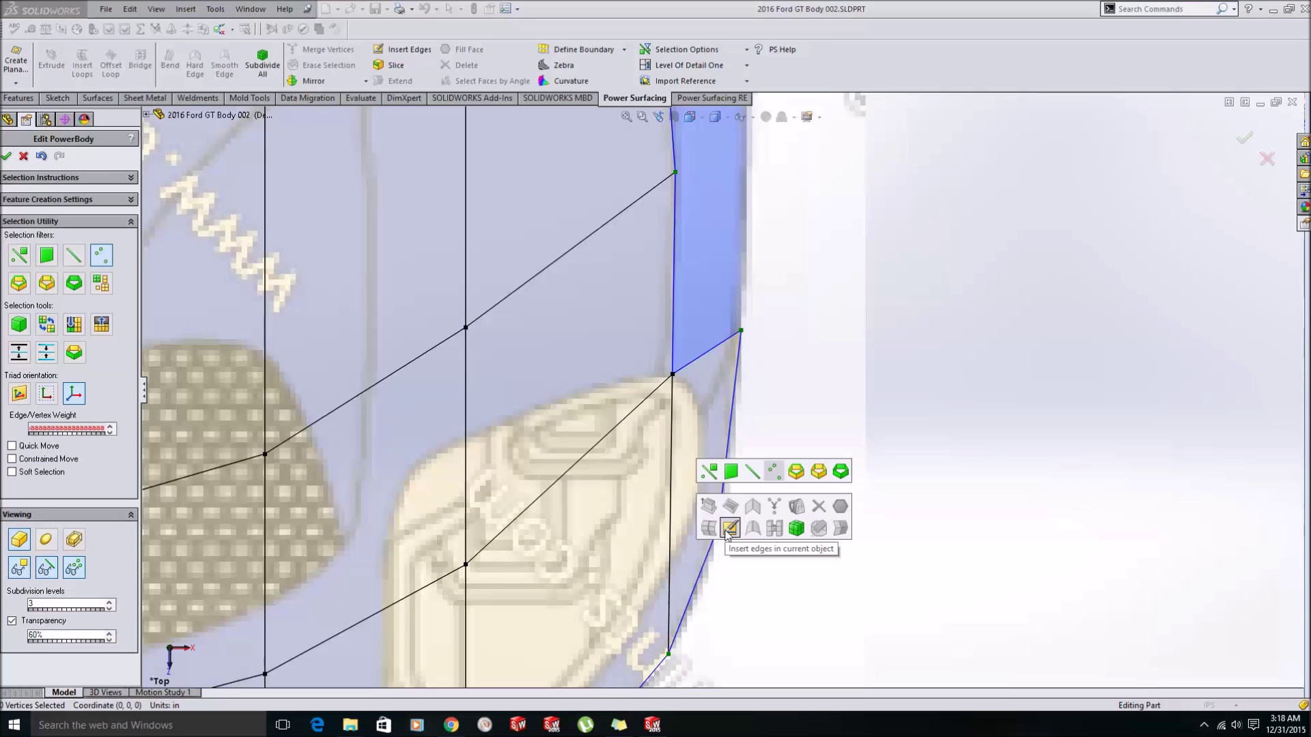
pyautogui.click(728, 529)
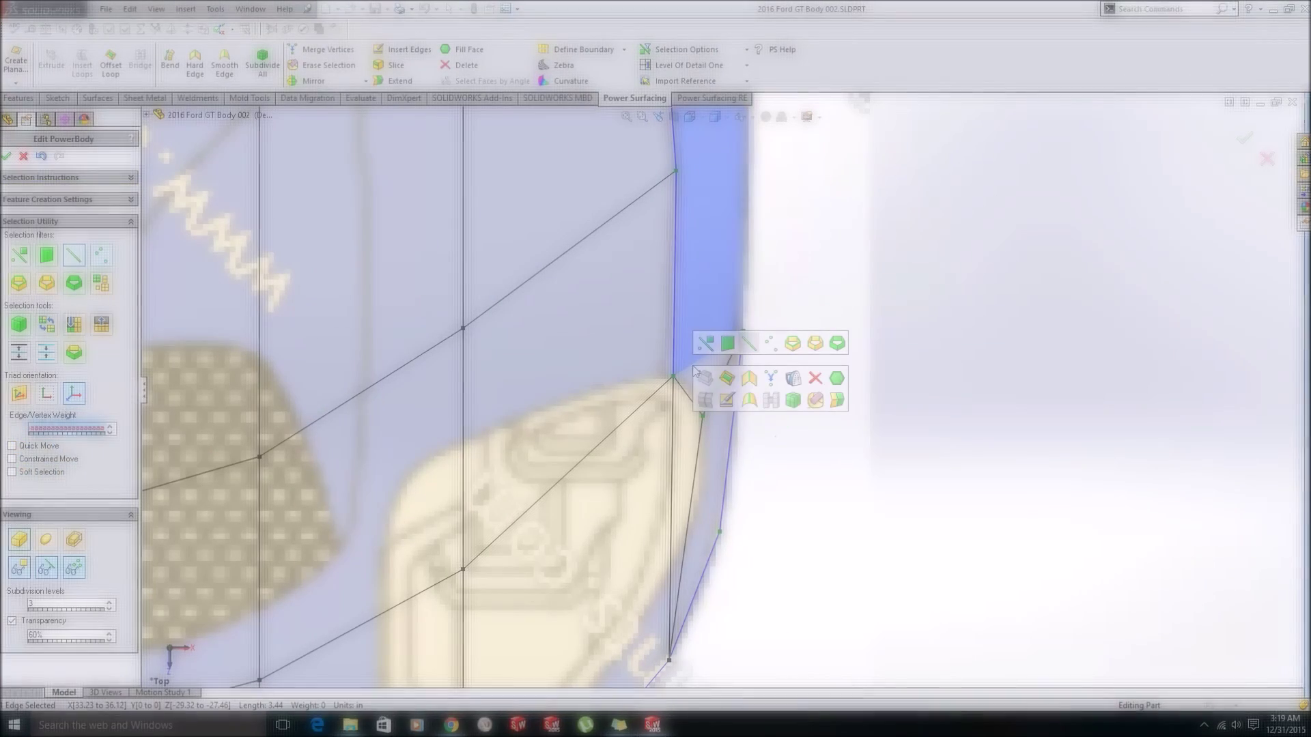
pyautogui.click(803, 495)
pyautogui.scroll(5, 803, 496)
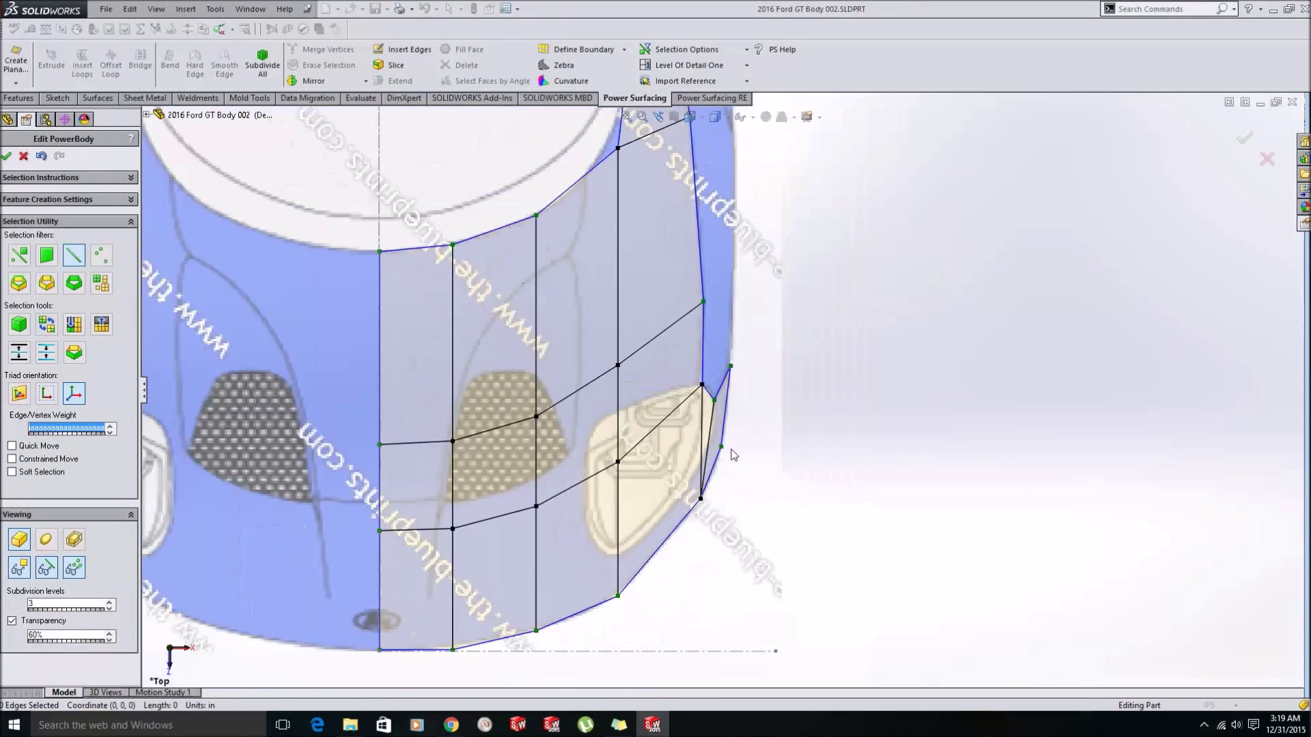
# Move the windshield-side vertex of the outer lengthwise loop inward to about X 23.47 in, Z -52.08 in.
pyautogui.scroll(-2, 764, 482)
pyautogui.scroll(1, 744, 490)
pyautogui.scroll(-1, 677, 449)
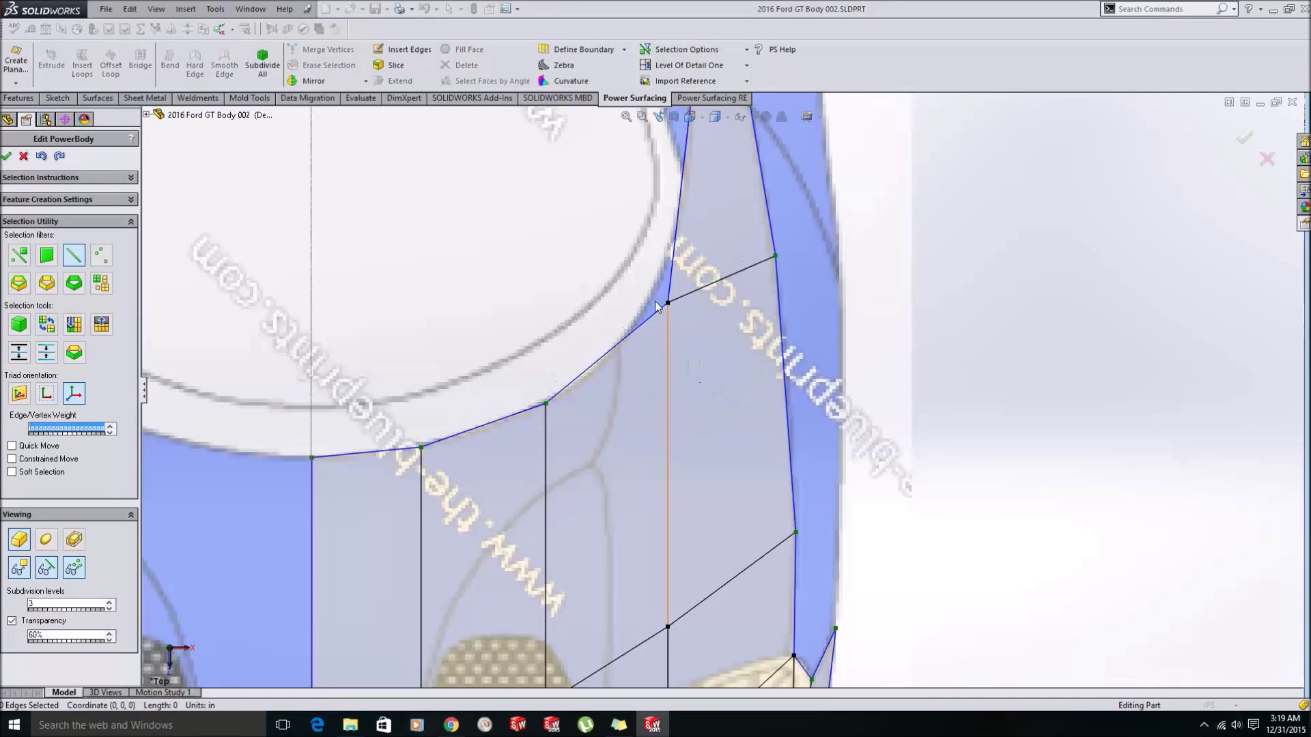
pyautogui.press('v')
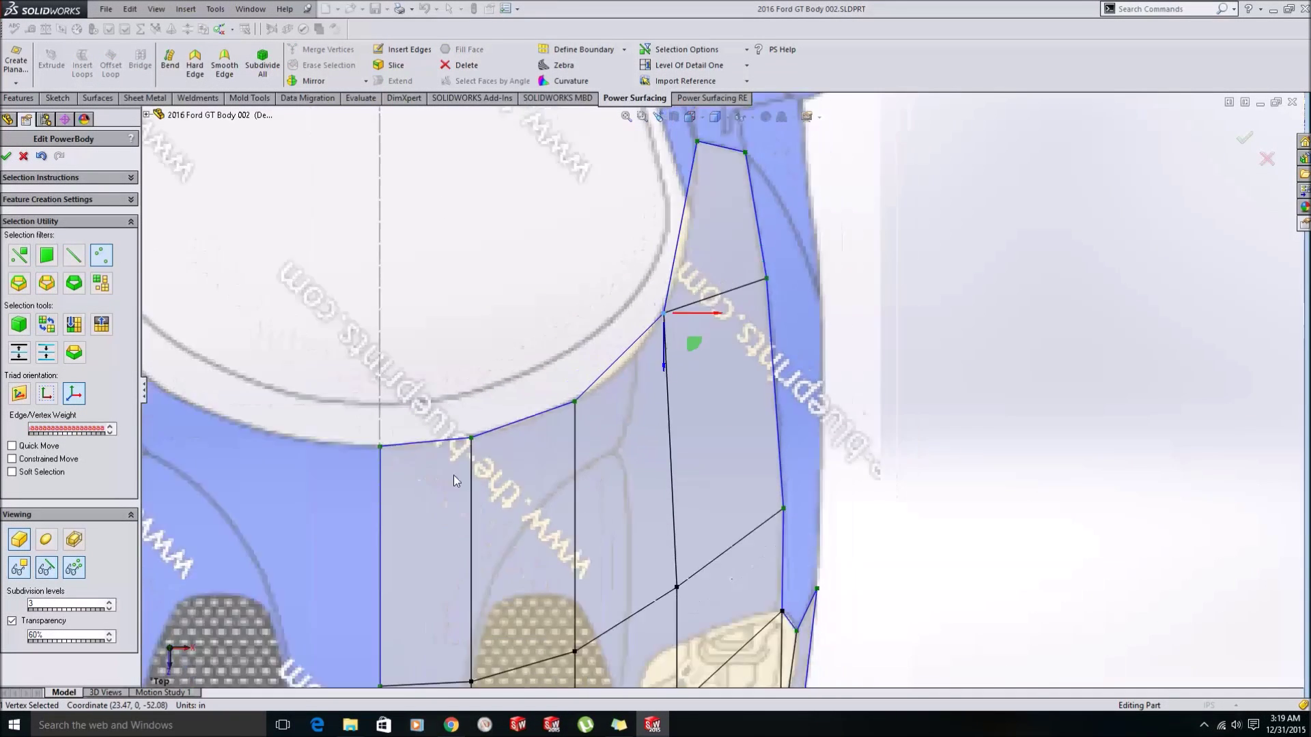
pyautogui.click(662, 603)
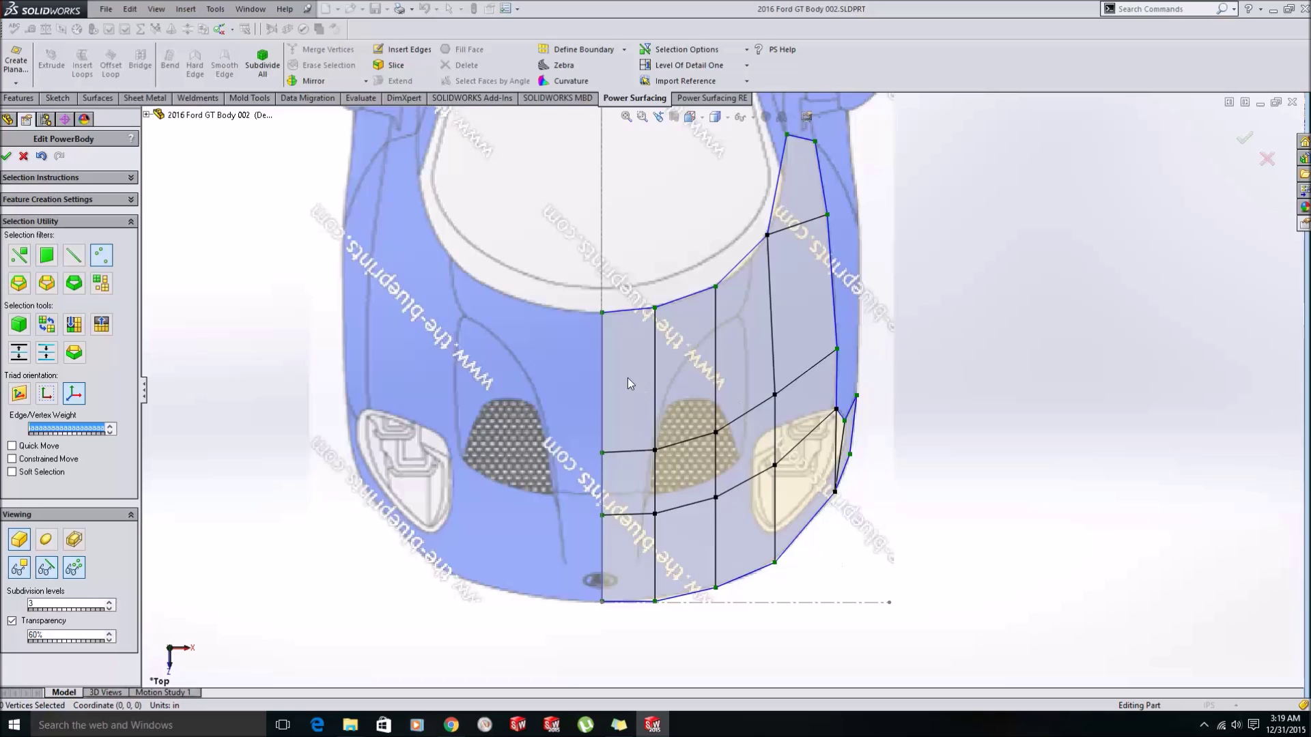
# Insert another crosswise loop between the windshield edge and the midway loop, and move its vertex on the outer lengthwise loop slightly forward.
pyautogui.click(80, 259)
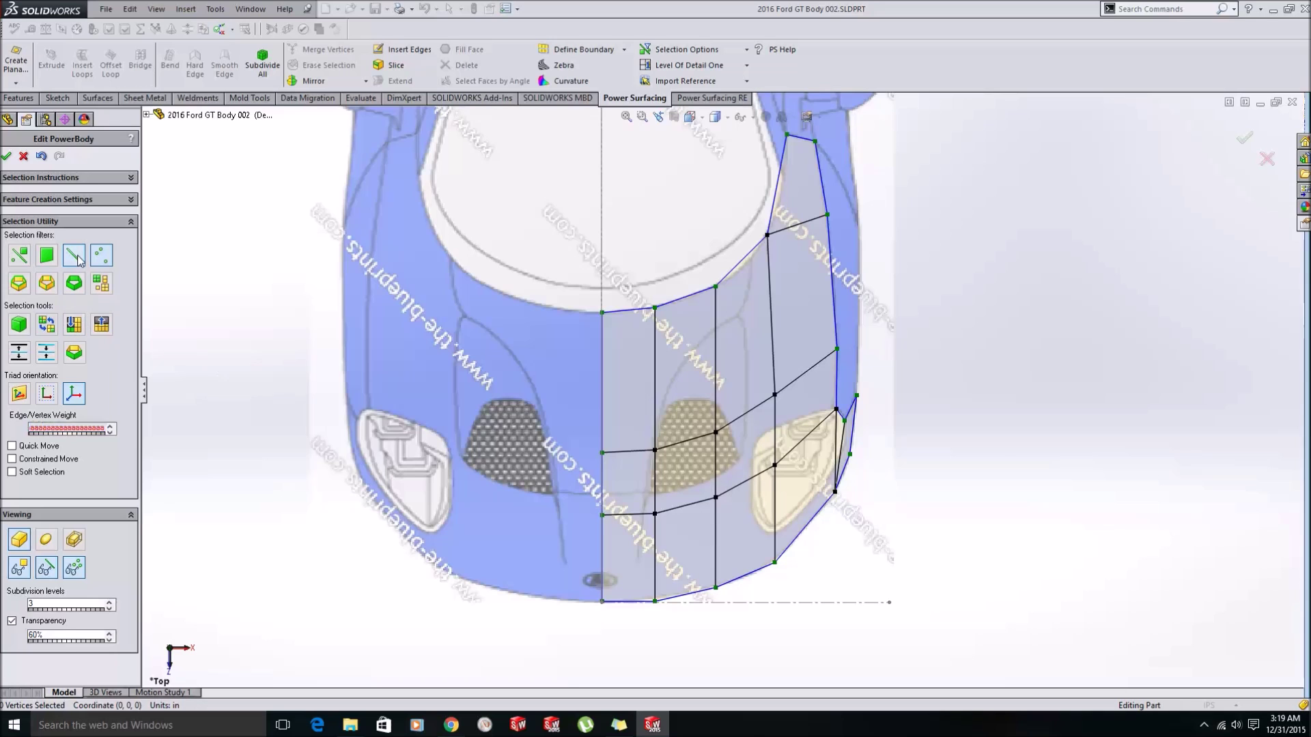
pyautogui.click(770, 306)
pyautogui.click(102, 256)
pyautogui.click(771, 305)
pyautogui.moveTo(773, 369); pyautogui.dragTo(773, 383)
pyautogui.click(728, 372)
pyautogui.scroll(1, 725, 372)
pyautogui.moveTo(776, 564); pyautogui.dragTo(918, 246, button='middle')
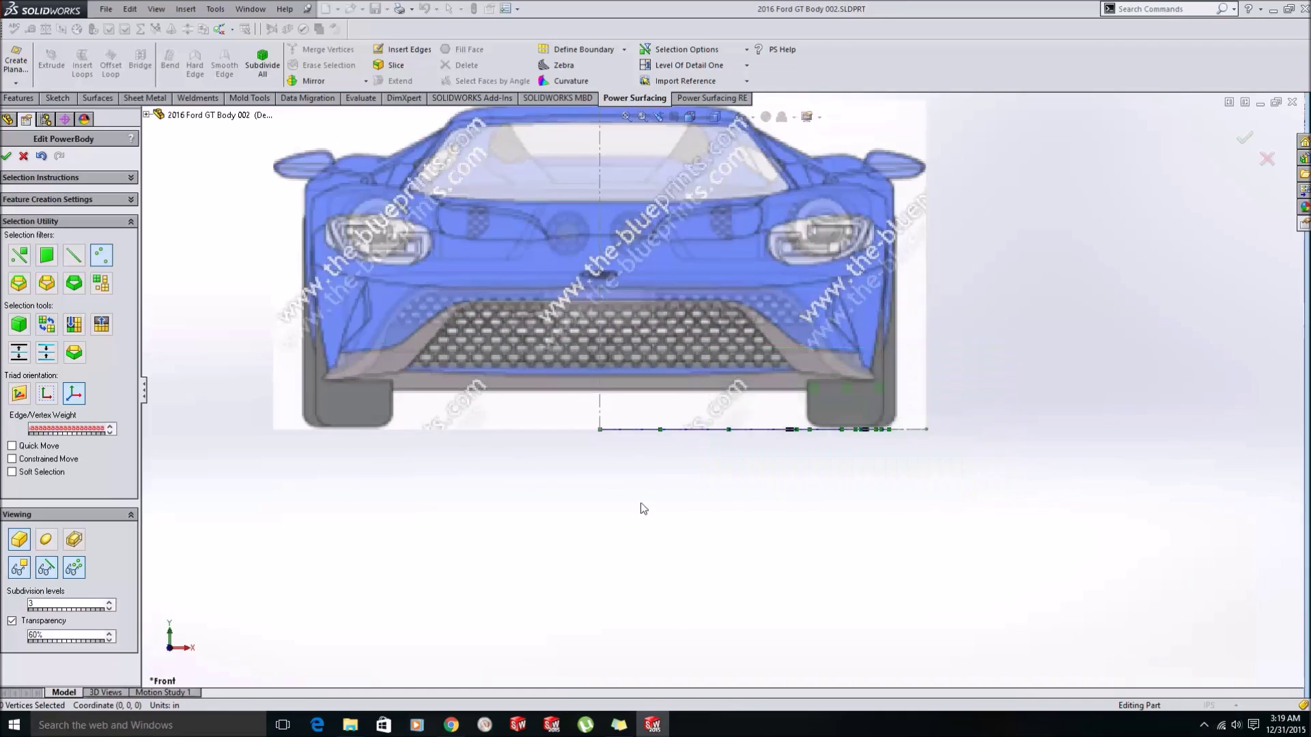